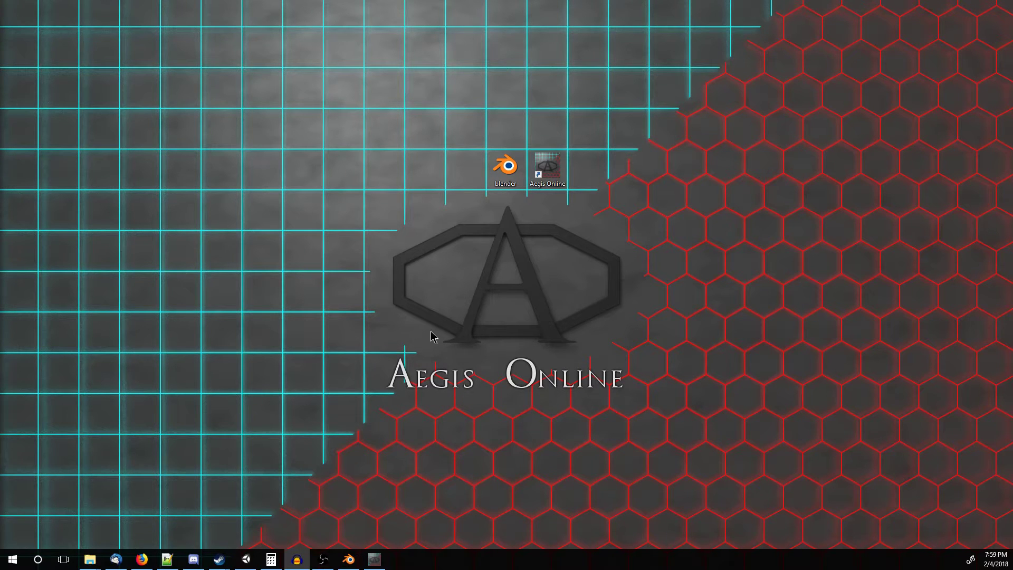
Switch to Firefox and view the Hero Forge page and the Elf Gunslinger / Sniper listing on Shapeways
click(142, 558)
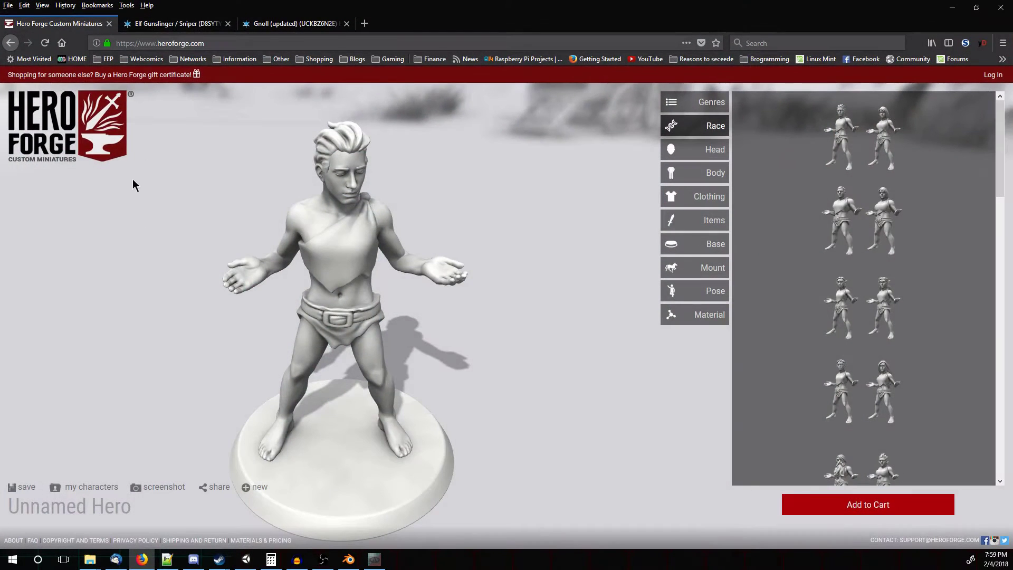
click(168, 24)
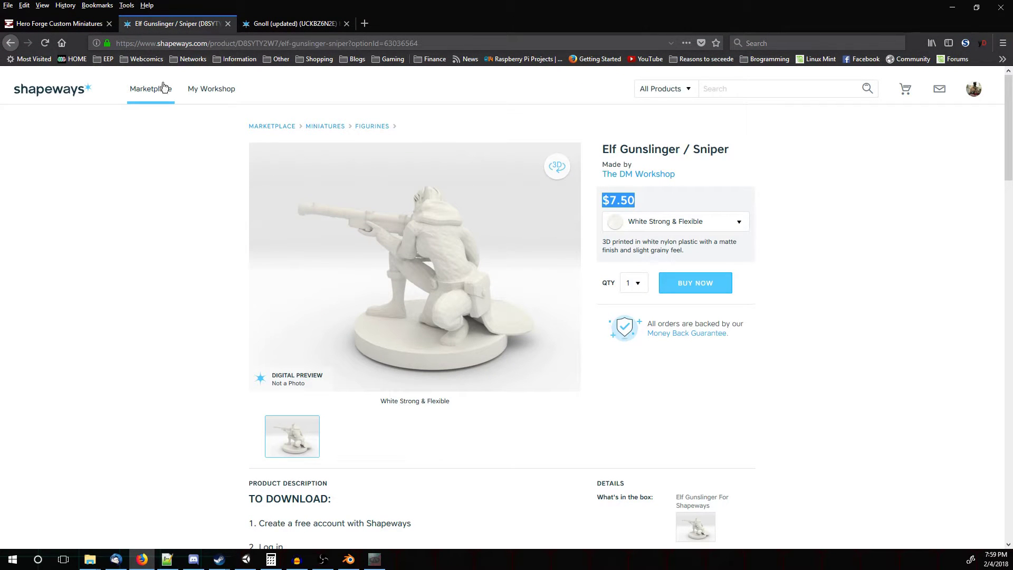
click(375, 559)
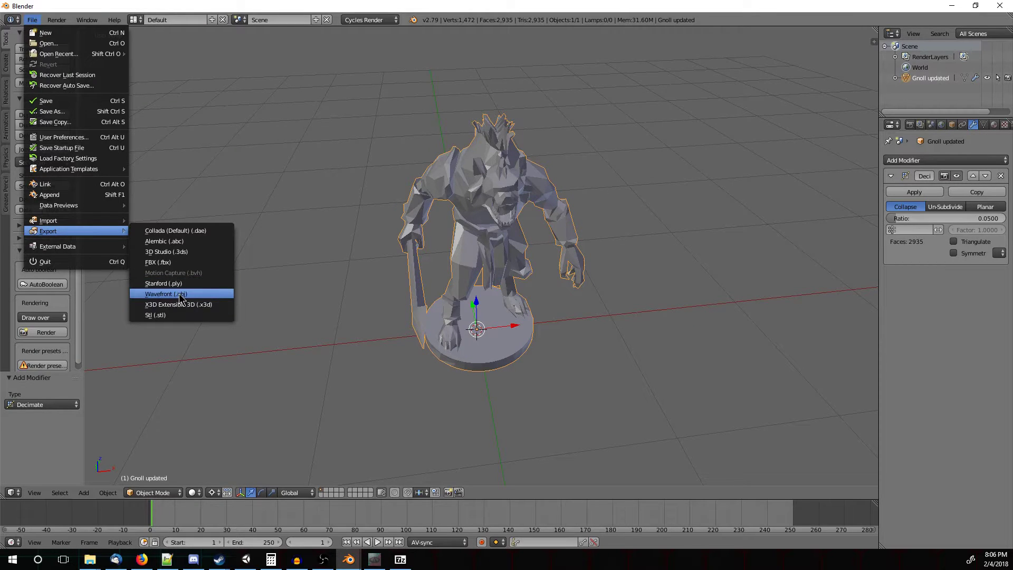
Start exporting the decimated gnoll model as a Wavefront (.obj) file
click(182, 293)
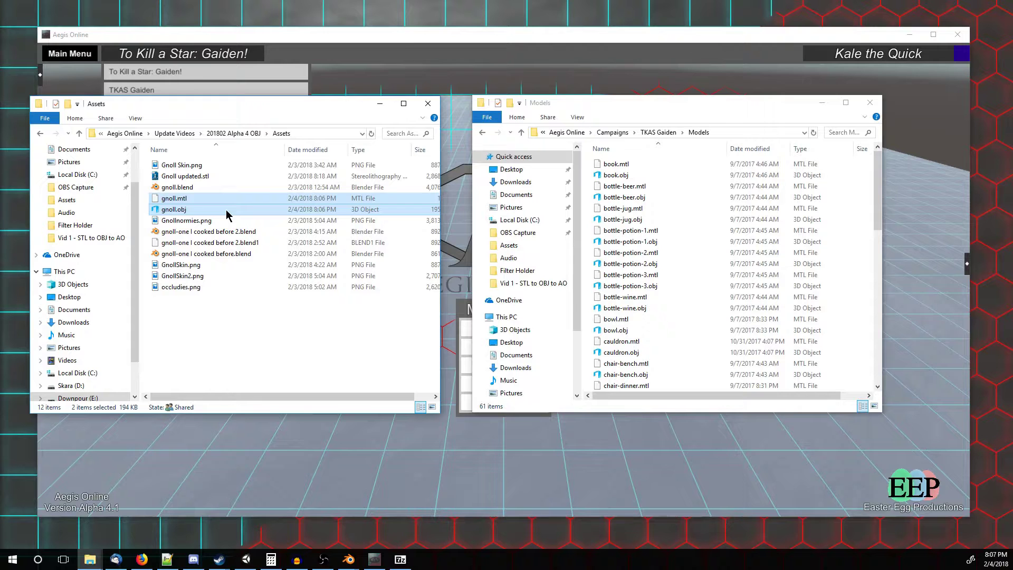
drag(225, 210, 363, 355)
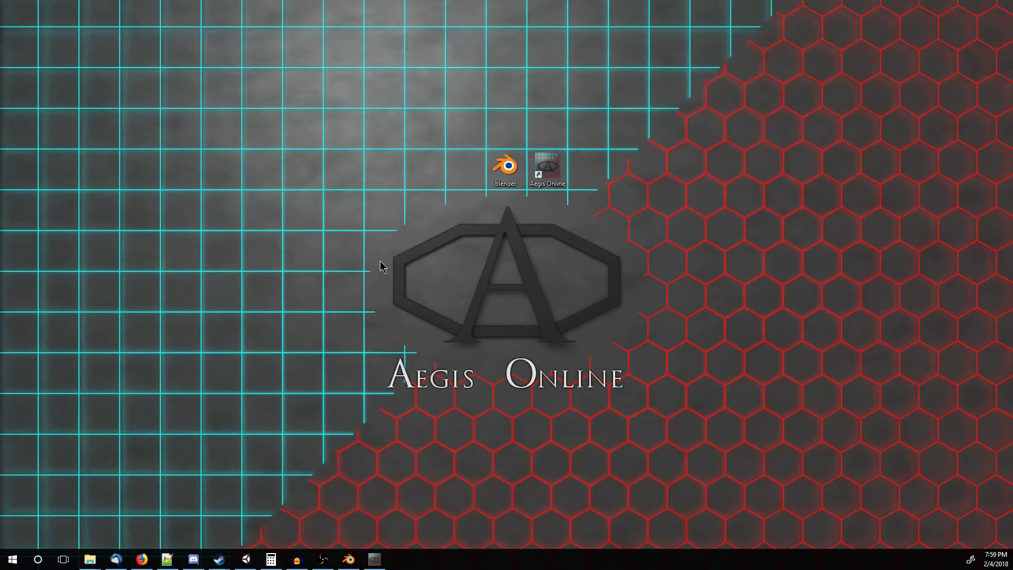
Launch Blender and dismiss its splash screen
double_click(504, 173)
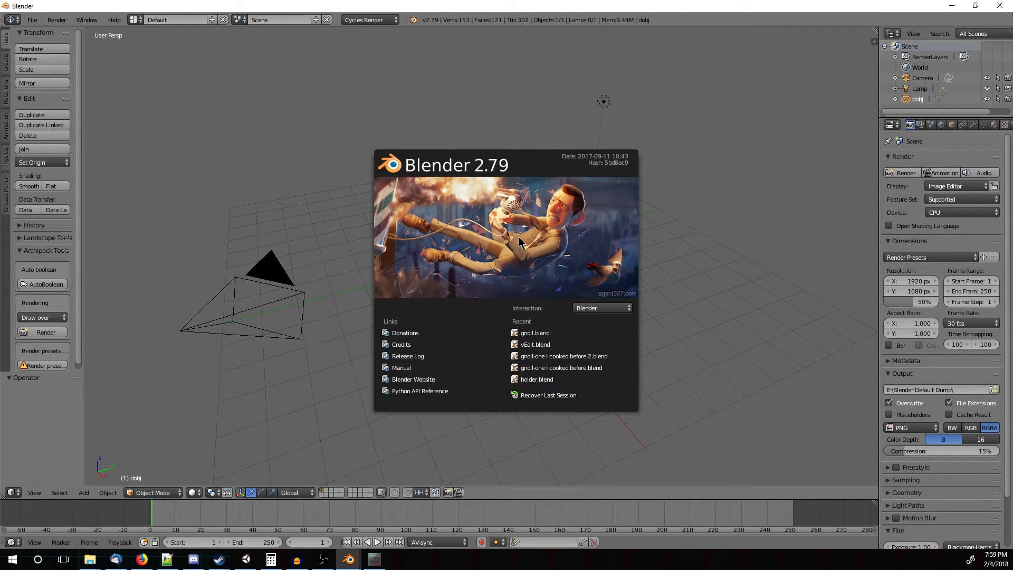
click(334, 259)
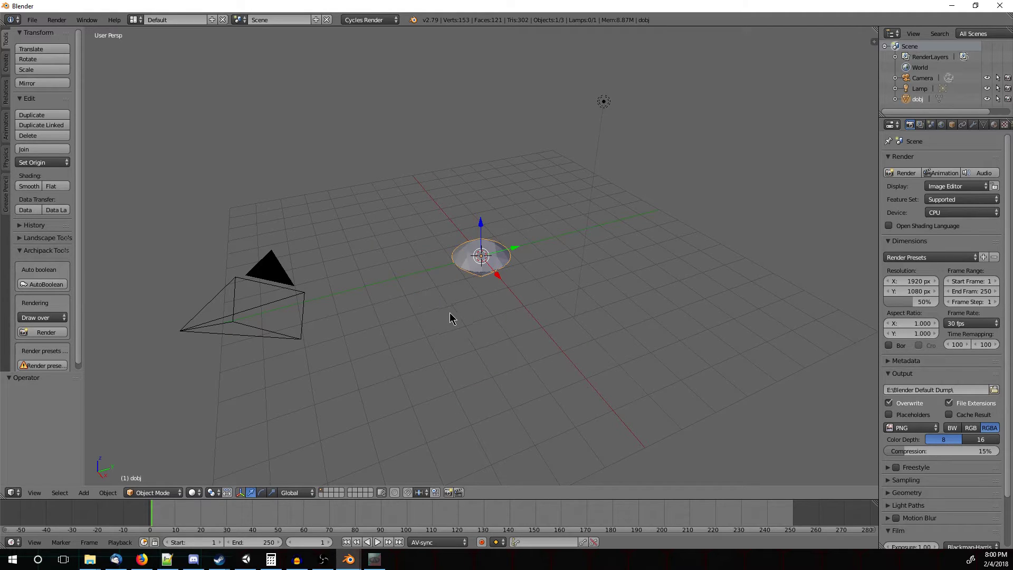
Look around the default scene from different angles and distances, and center the view on the selected mesh
middle_drag(497, 311, 521, 342)
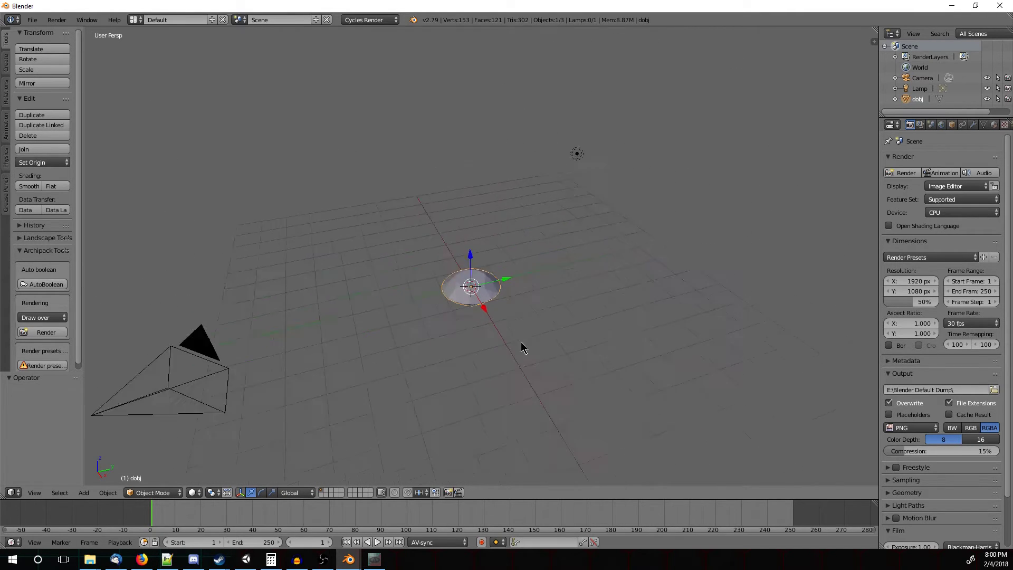
scroll(520, 341, down, 8)
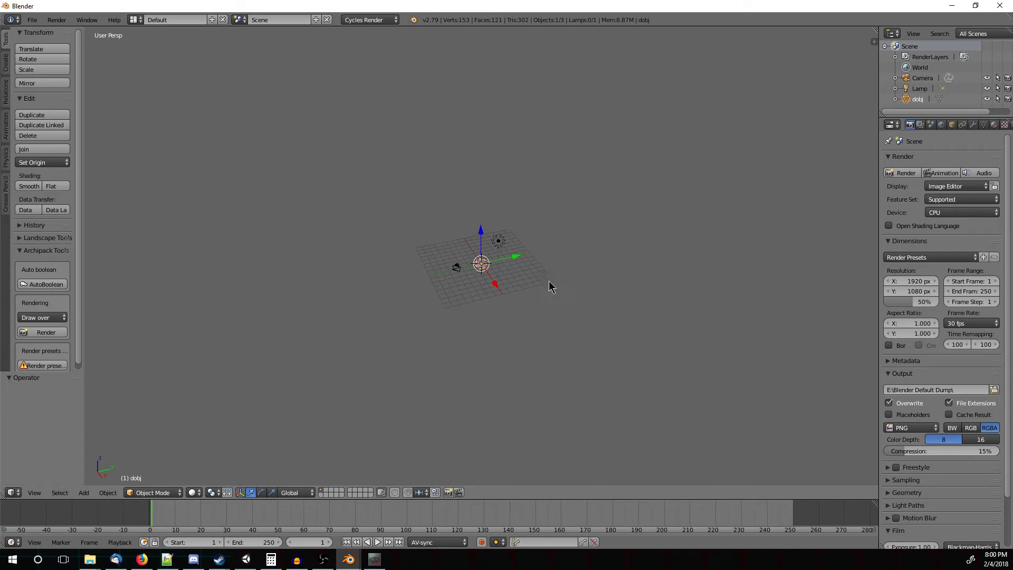
middle_drag(550, 287, 486, 347)
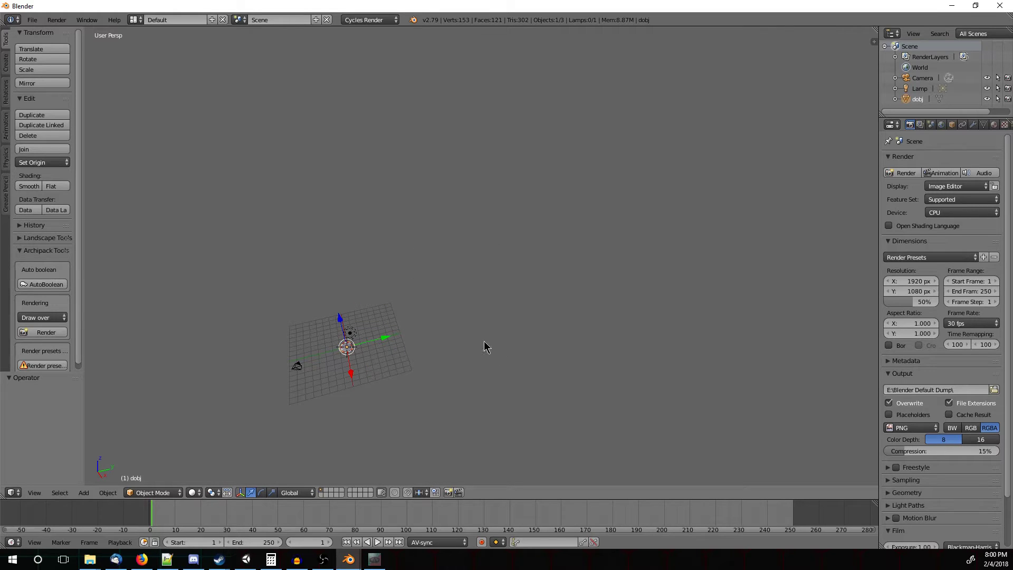
key(KP_Decimal)
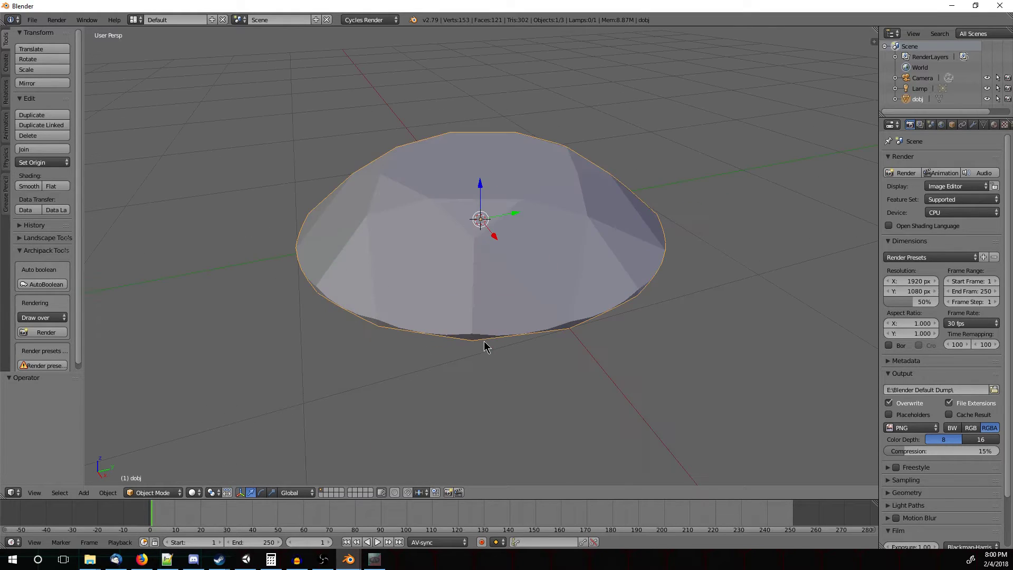
scroll(462, 295, down, 6)
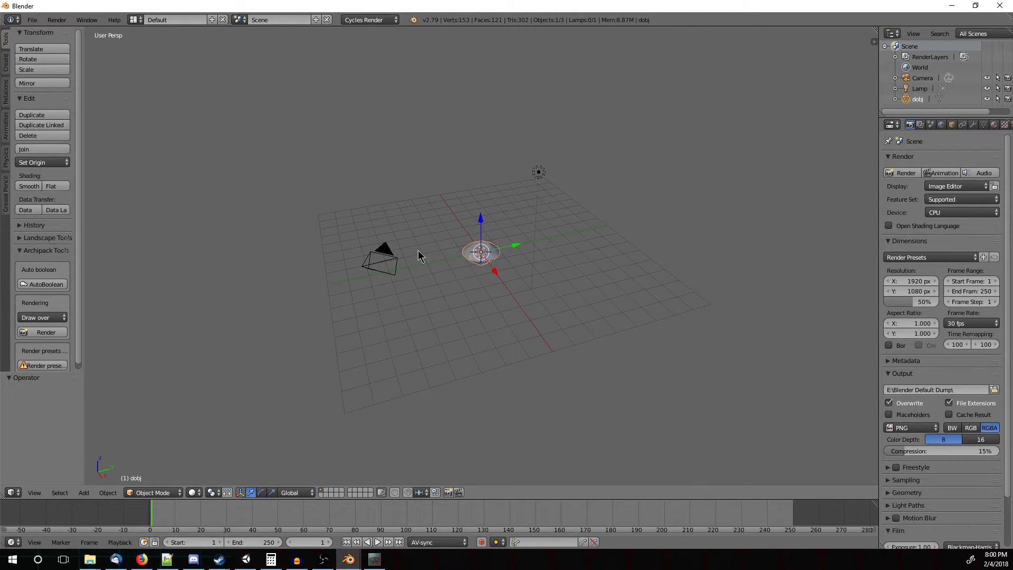
Place the 3D cursor at several points around the grid and snap it back to the center
click(413, 220)
click(472, 154)
click(617, 191)
click(626, 238)
click(529, 314)
middle_drag(568, 351, 610, 333)
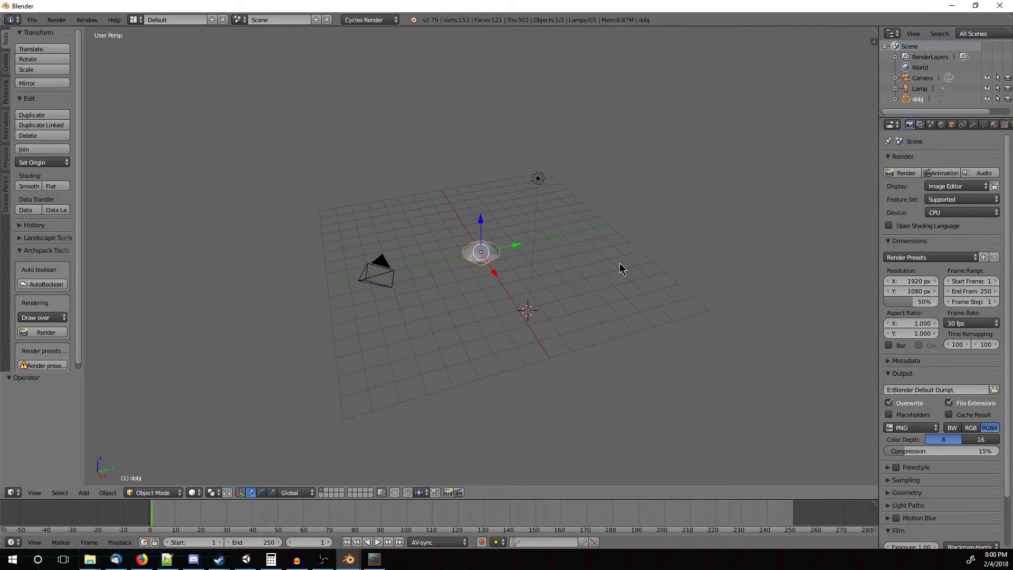
key(shift+s)
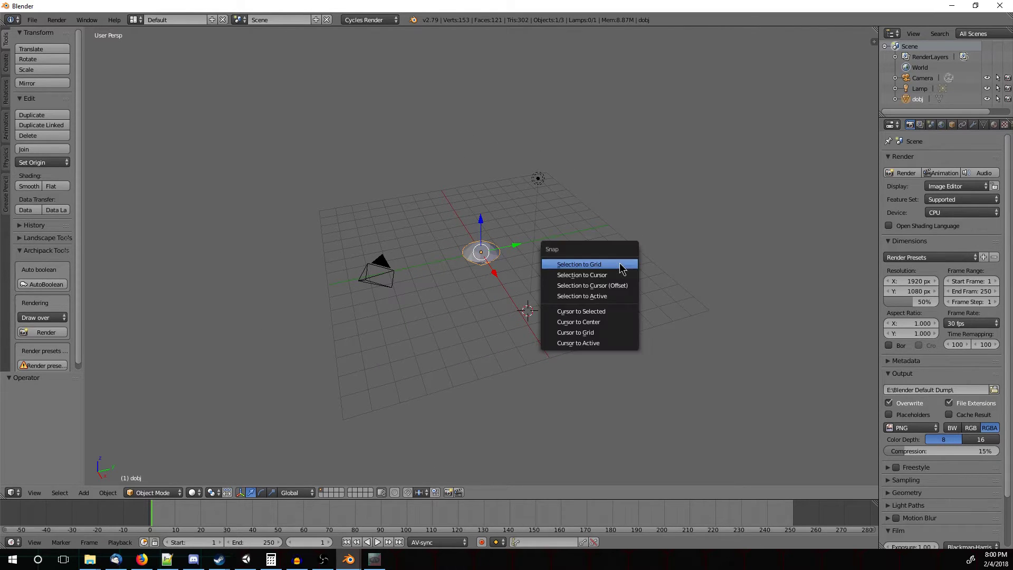
click(584, 327)
Select the default scene's camera, mesh object and lamp one after another
scroll(484, 294, up, 6)
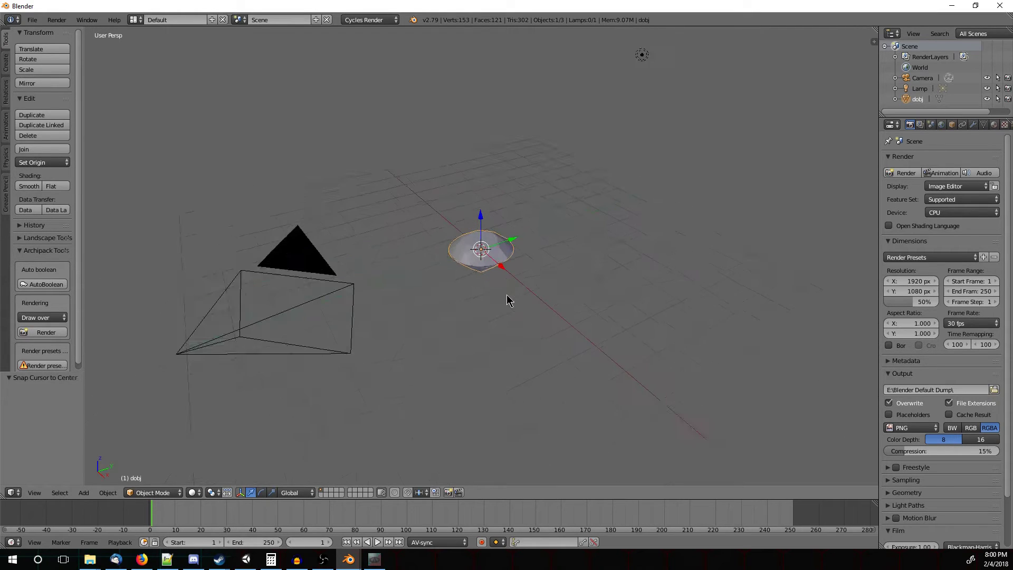
scroll(521, 297, down, 4)
scroll(548, 296, up, 4)
right_click(301, 252)
right_click(458, 251)
right_click(639, 57)
scroll(585, 174, down, 3)
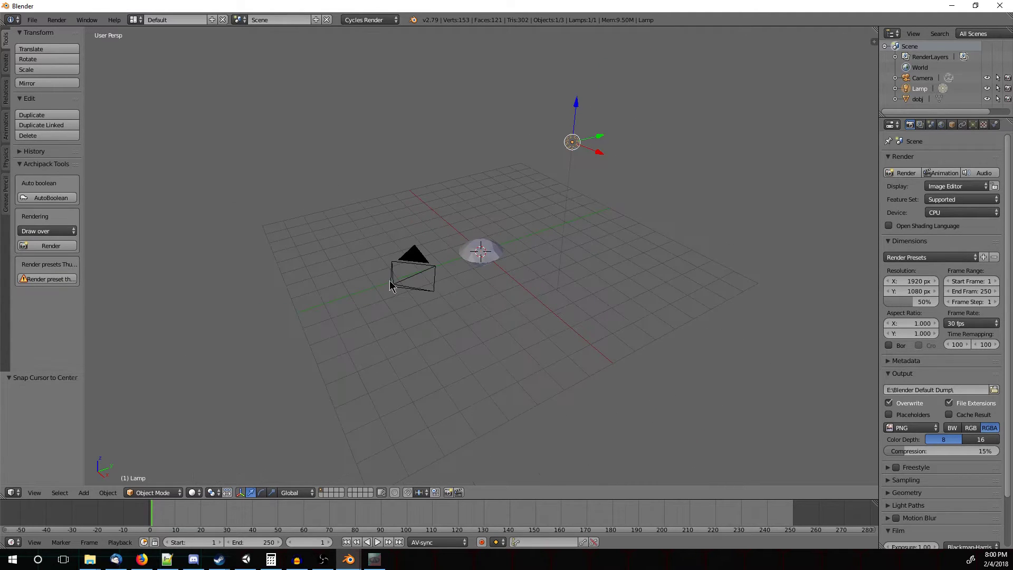
Select all objects in the default scene and delete them
key(a)
key(a)
key(x)
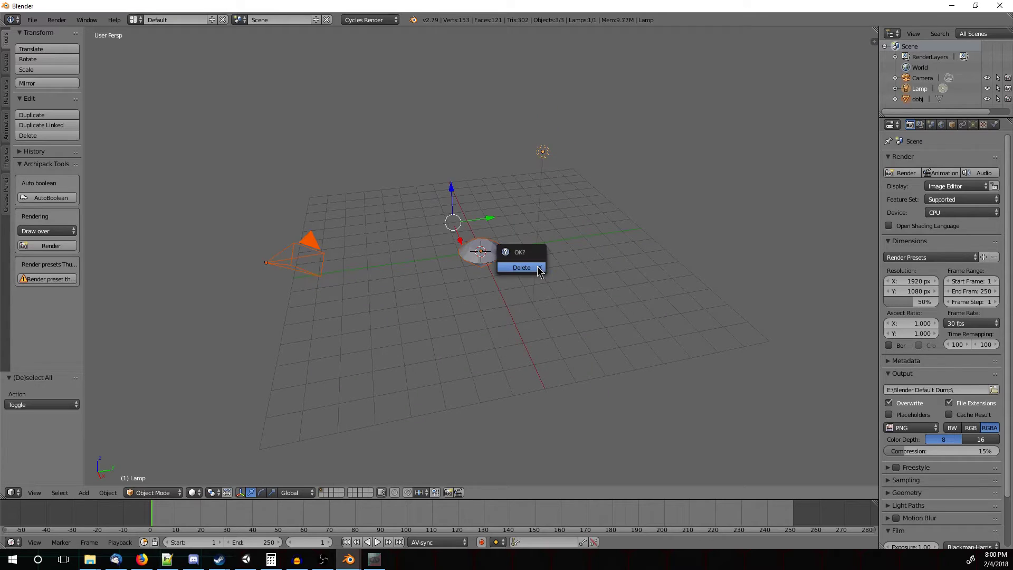
click(539, 268)
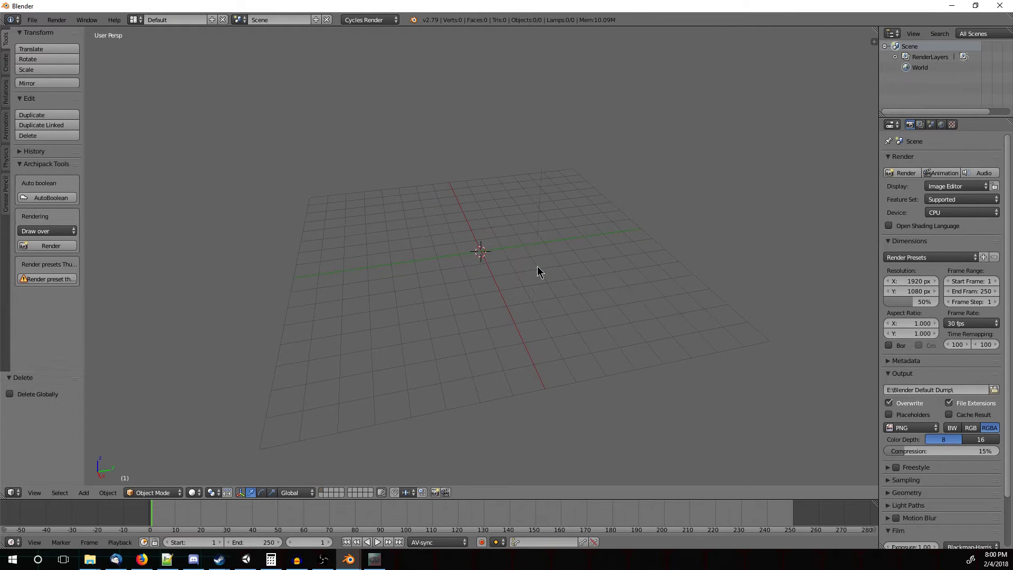
Switch to Hero Forge in Firefox, inspect the miniature, and choose Digital Download as its material to view that option's details
click(142, 559)
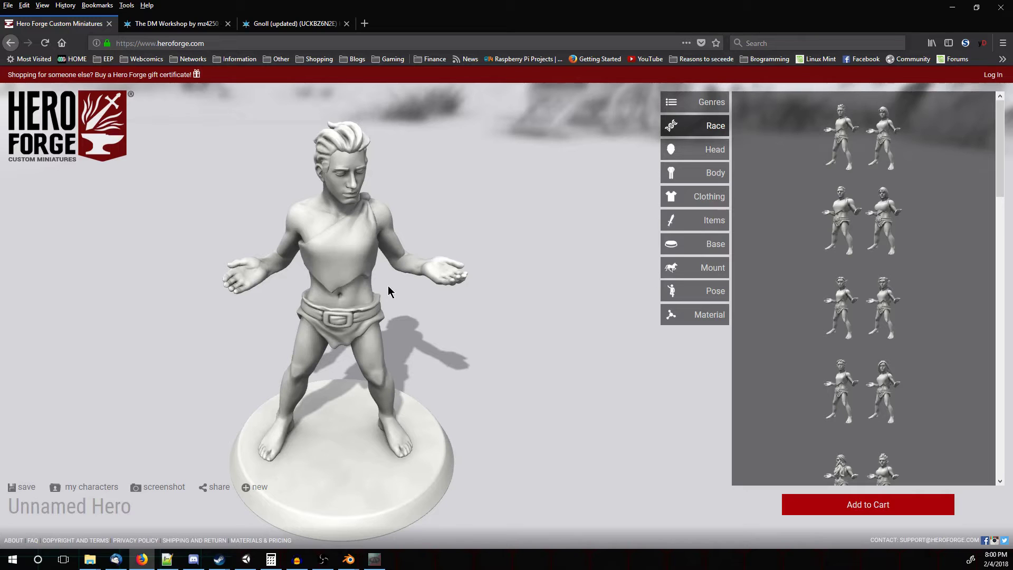
scroll(391, 289, down, 5)
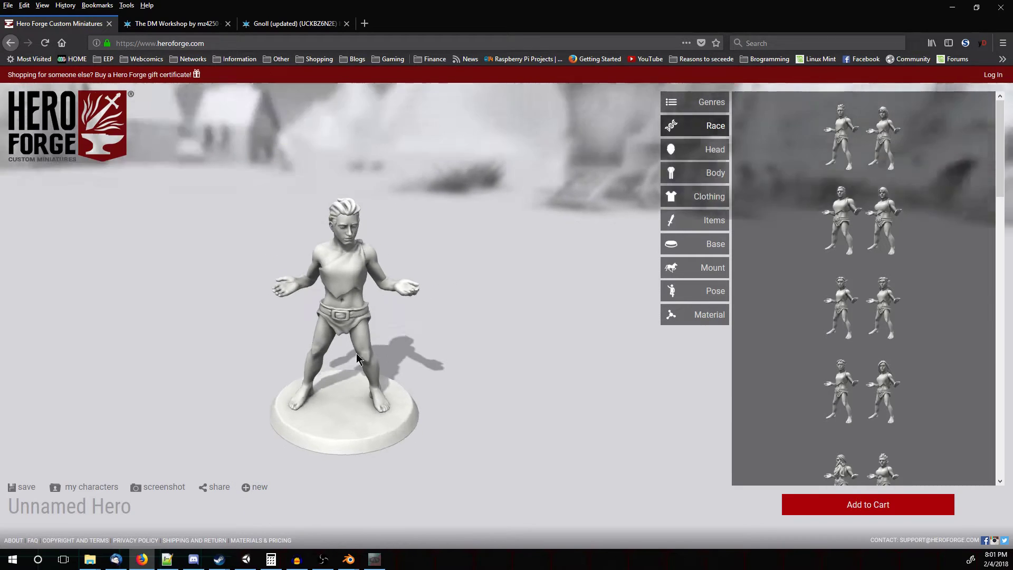
drag(357, 354, 380, 348)
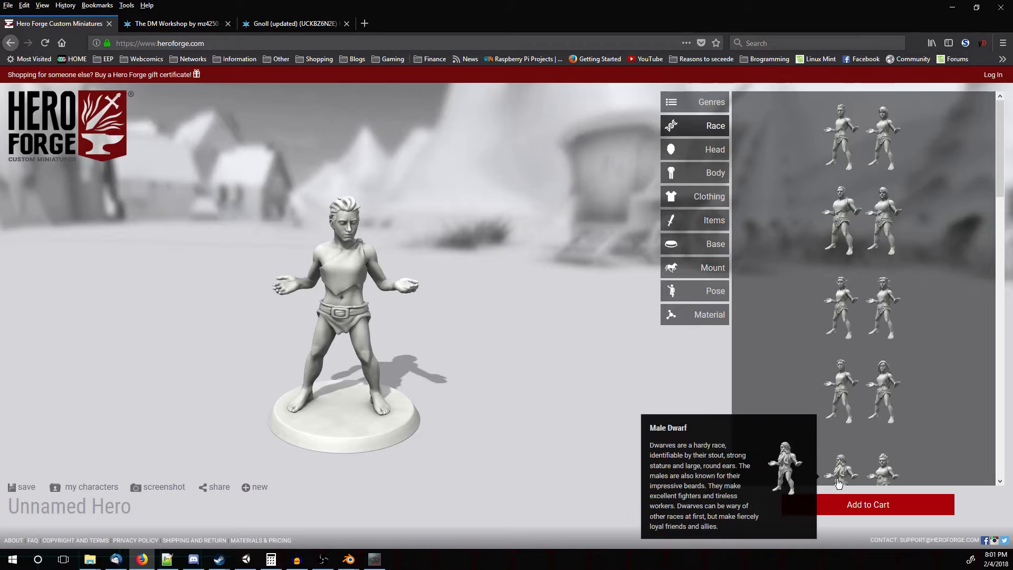
click(707, 316)
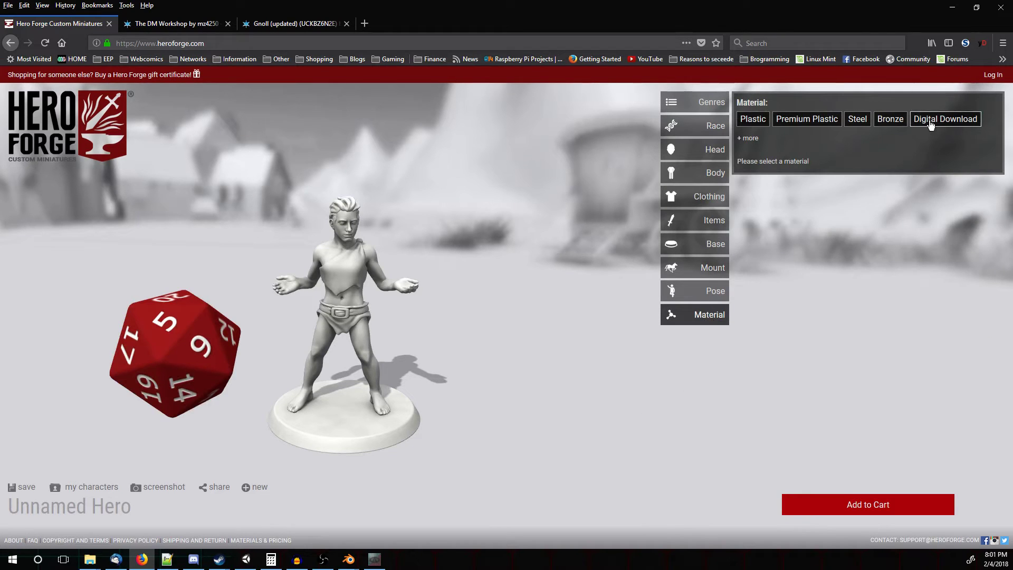
click(930, 123)
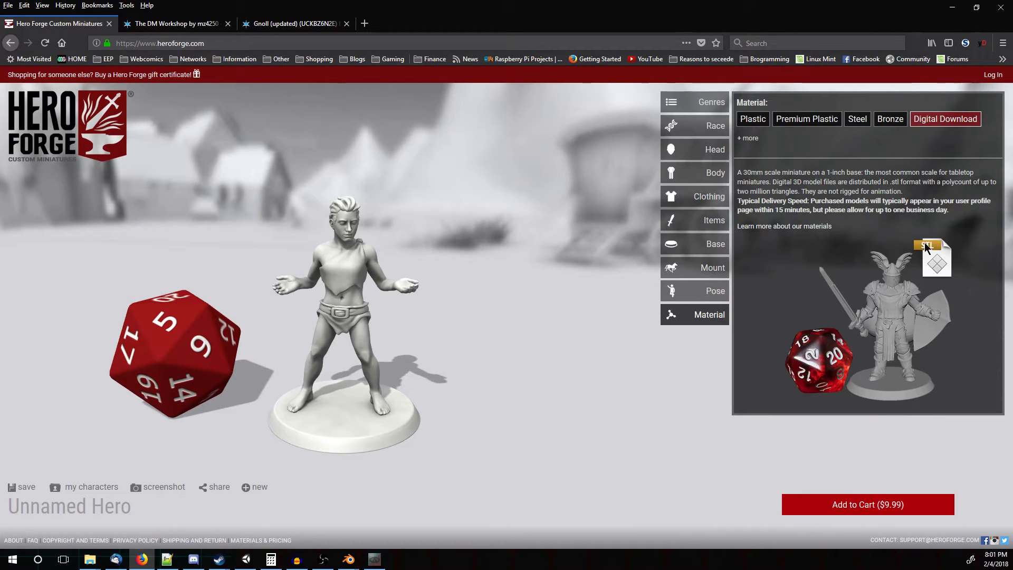
Browse the miniatures offered in The DM Workshop shop on Shapeways
click(174, 26)
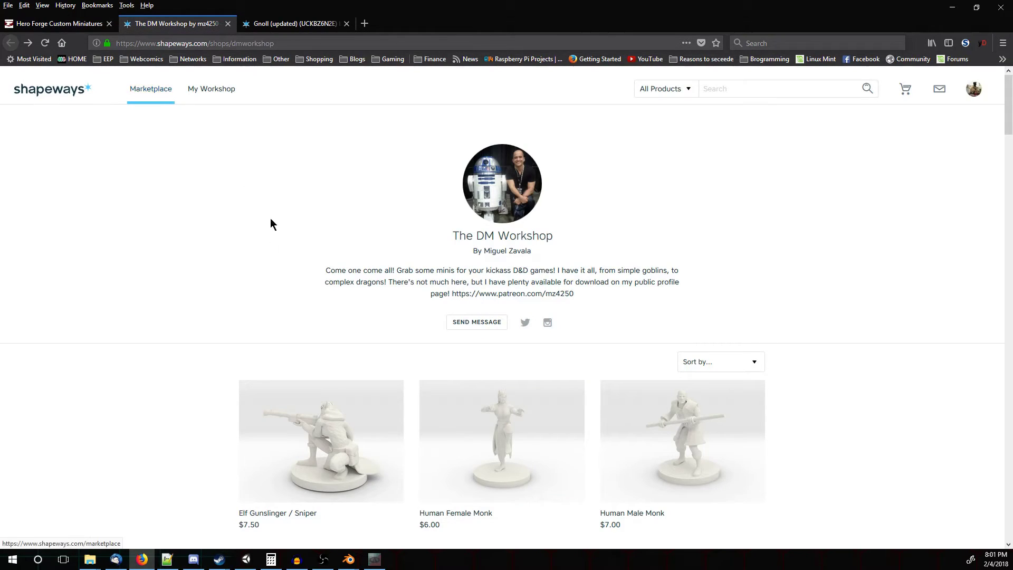
scroll(270, 219, down, 2)
drag(455, 112, 544, 110)
click(567, 118)
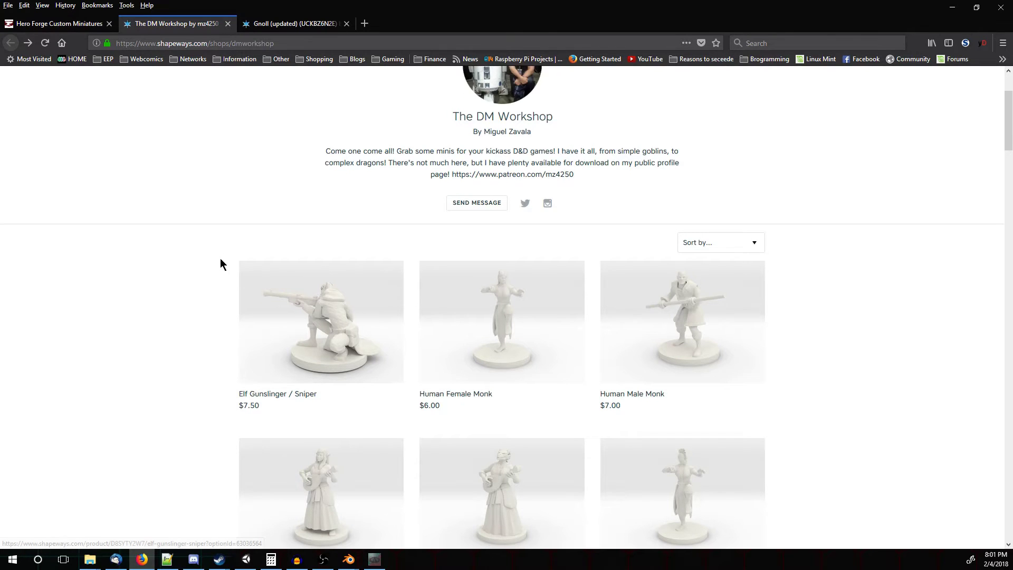
scroll(220, 258, up, 3)
scroll(317, 316, down, 10)
scroll(317, 343, down, 10)
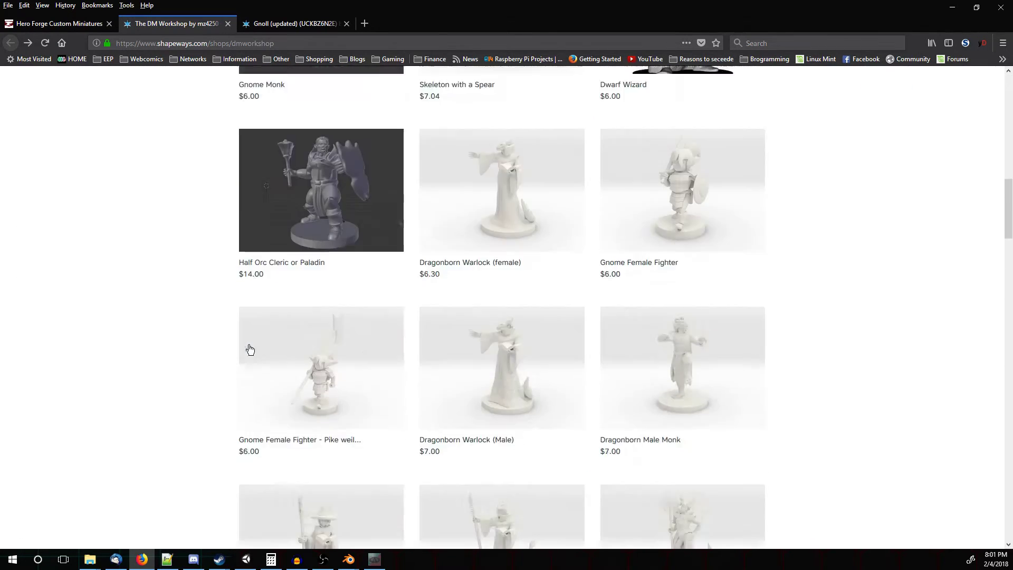
Open the Gnoll (updated) product page on Shapeways and read its download instructions
click(293, 23)
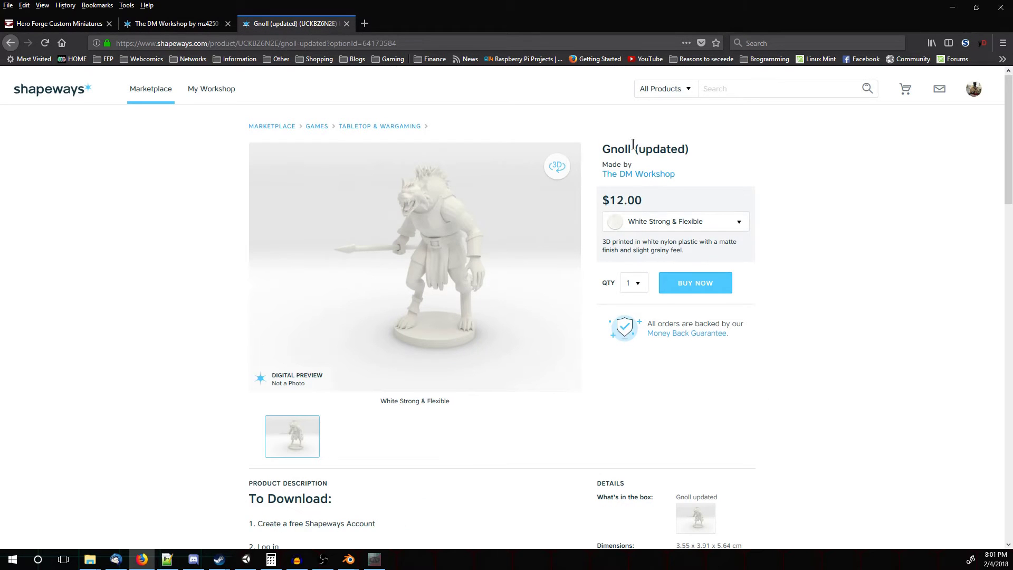
drag(638, 149, 694, 157)
click(196, 251)
scroll(199, 250, down, 8)
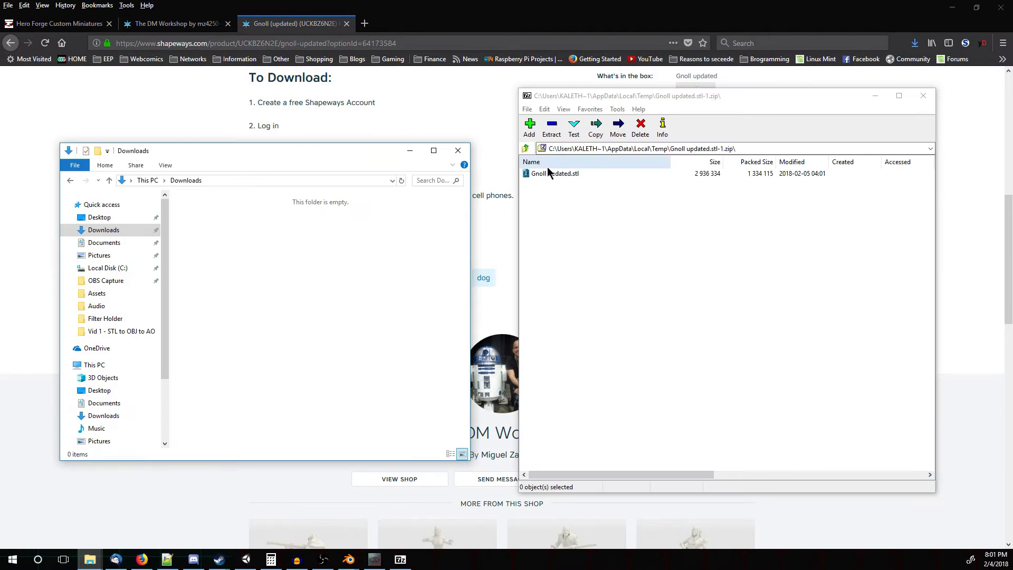
Extract Gnoll updated.stl from the downloaded zip archive into the Downloads folder
drag(548, 174, 298, 264)
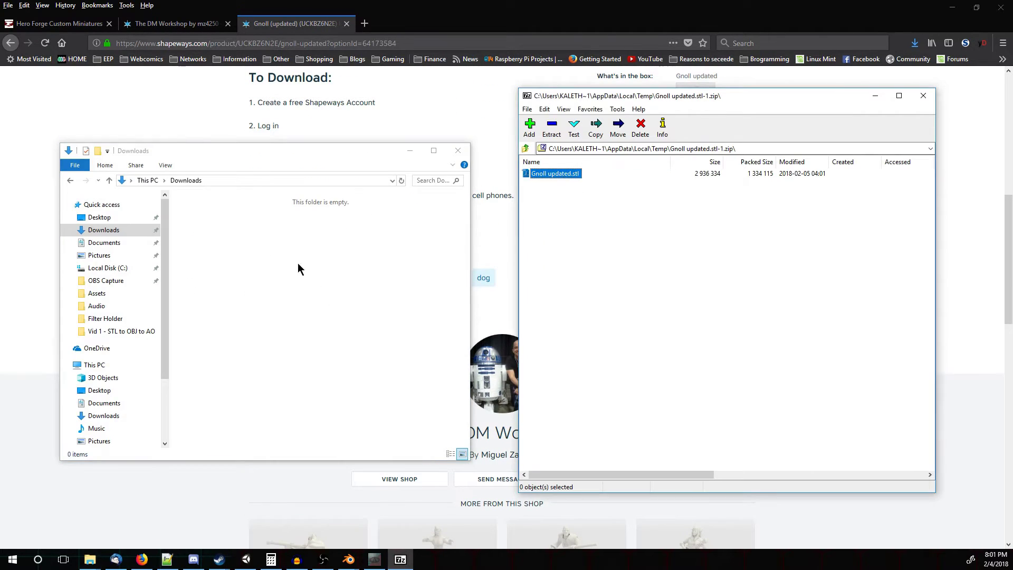
click(328, 286)
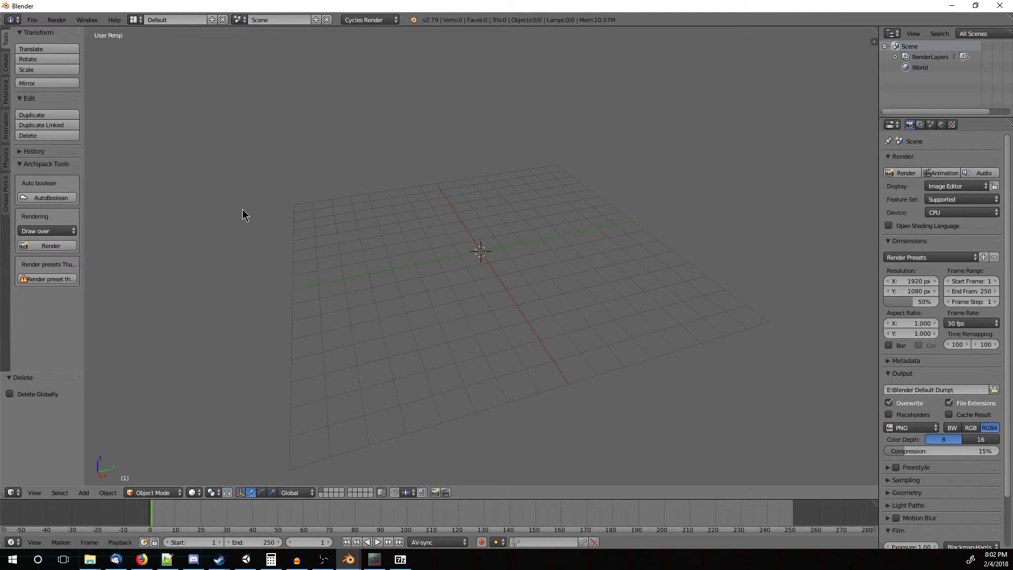
Switch to Blender and import Gnoll updated.stl from the Downloads folder as an STL model
click(31, 20)
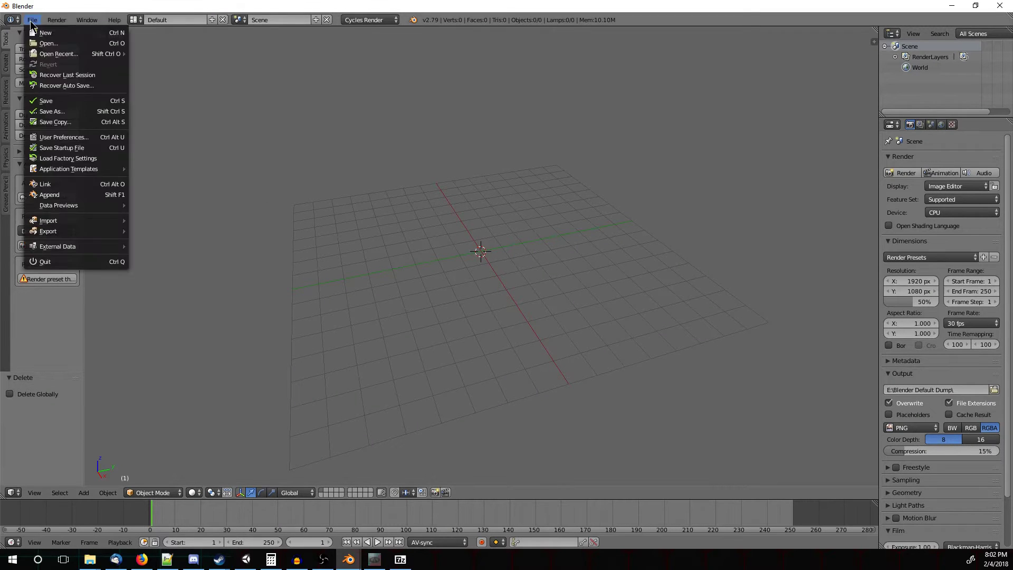
mouse_move(79, 220)
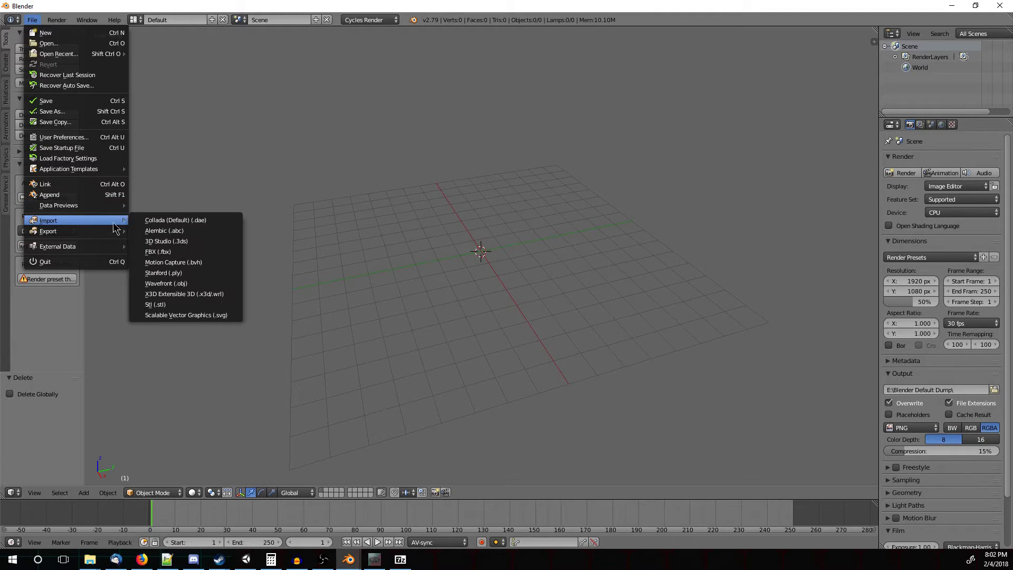
click(177, 306)
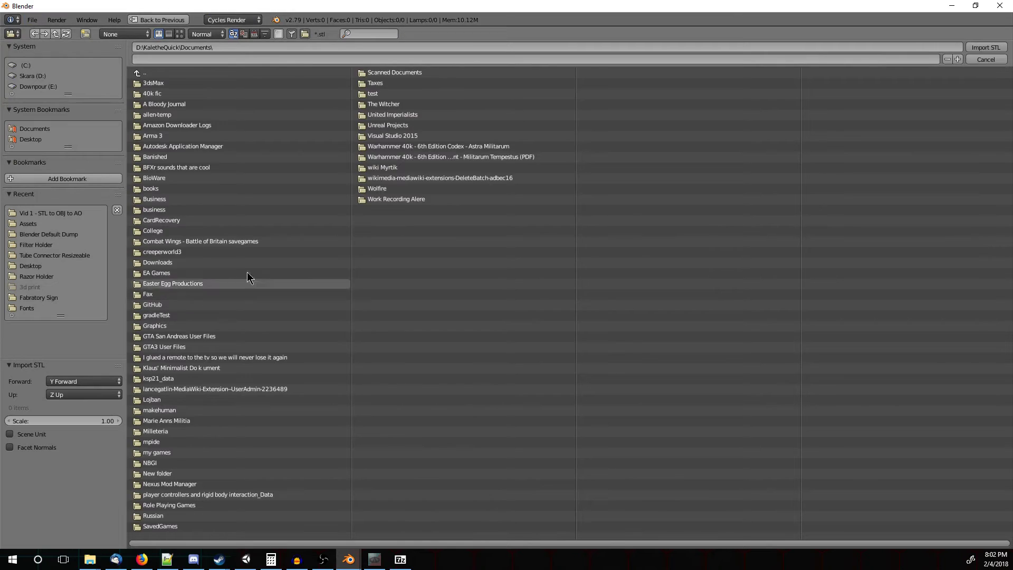
click(158, 72)
click(173, 94)
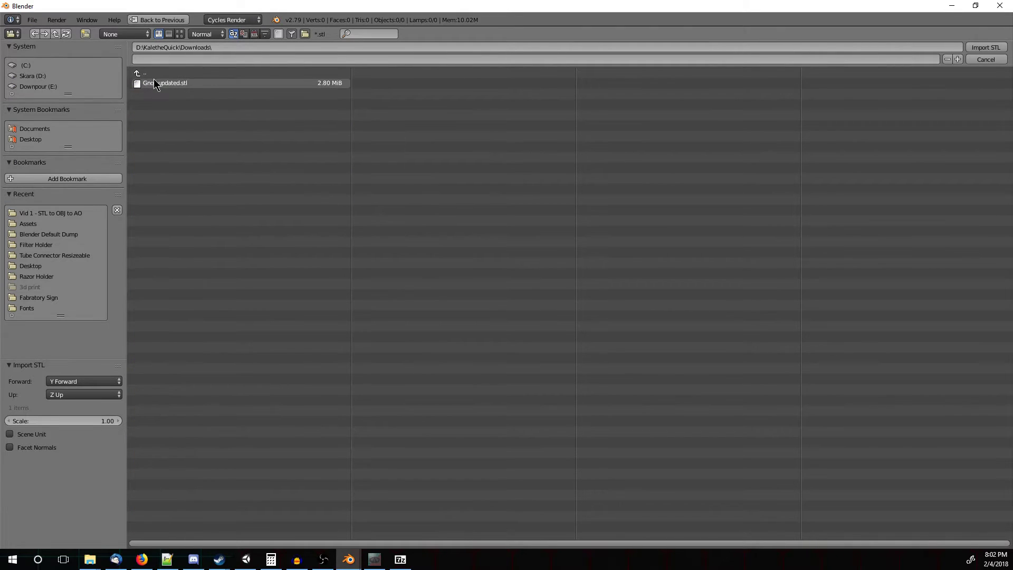
click(161, 83)
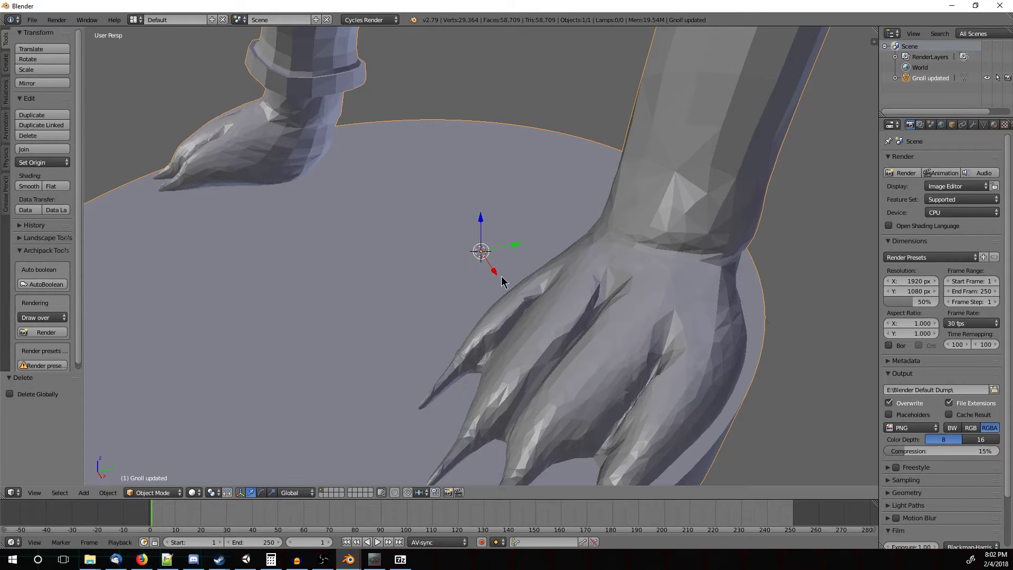
Inspect the whole imported gnoll model, including its base and spear, from different sides
scroll(504, 276, down, 9)
middle_drag(537, 315, 530, 289)
shift+middle_drag(538, 196, 623, 325)
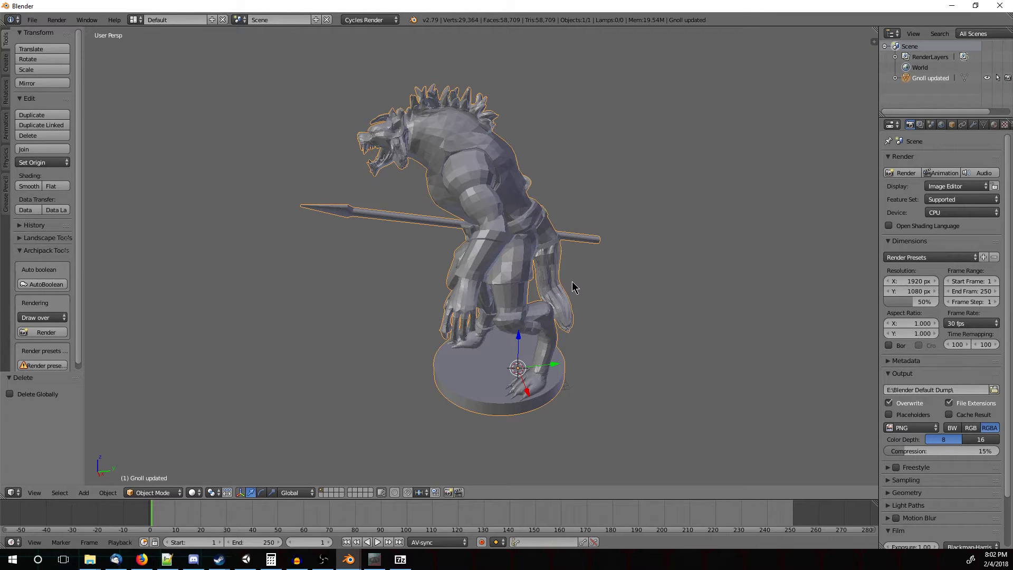
Enter Edit Mode on the gnoll, try selecting single vertices on the body, and reselect the whole mesh
middle_drag(515, 305, 529, 311)
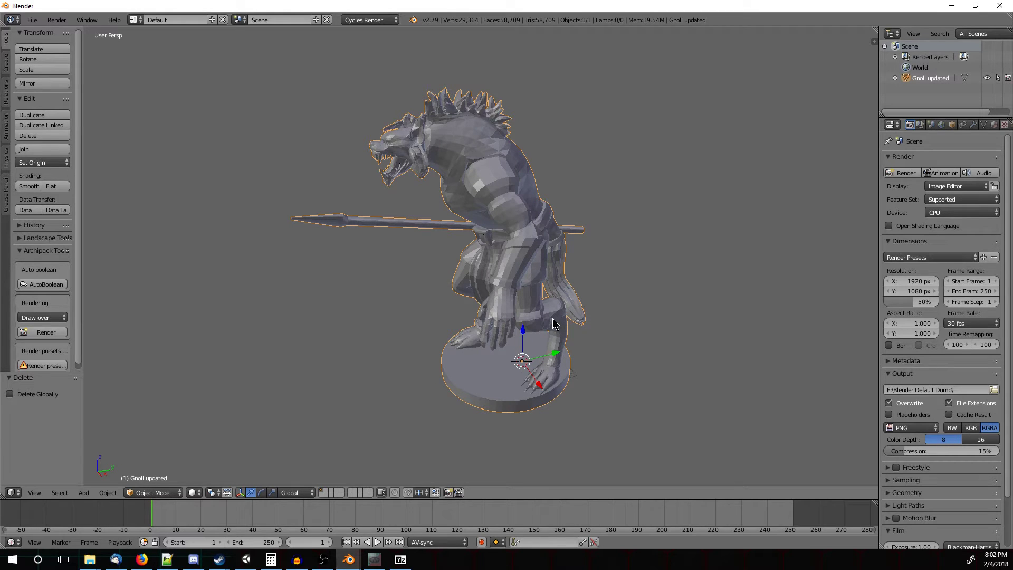
key(Tab)
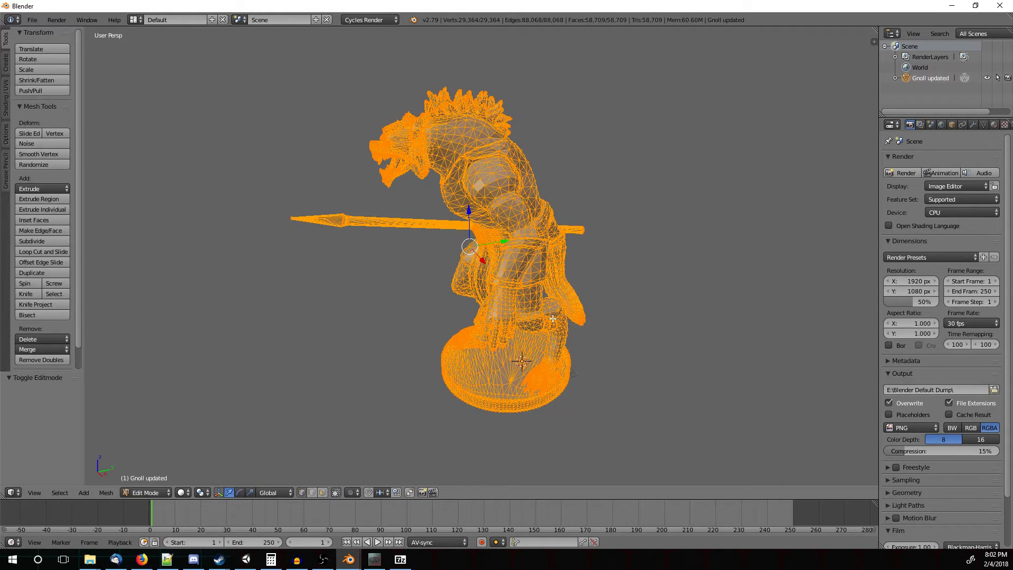
middle_drag(464, 204, 480, 252)
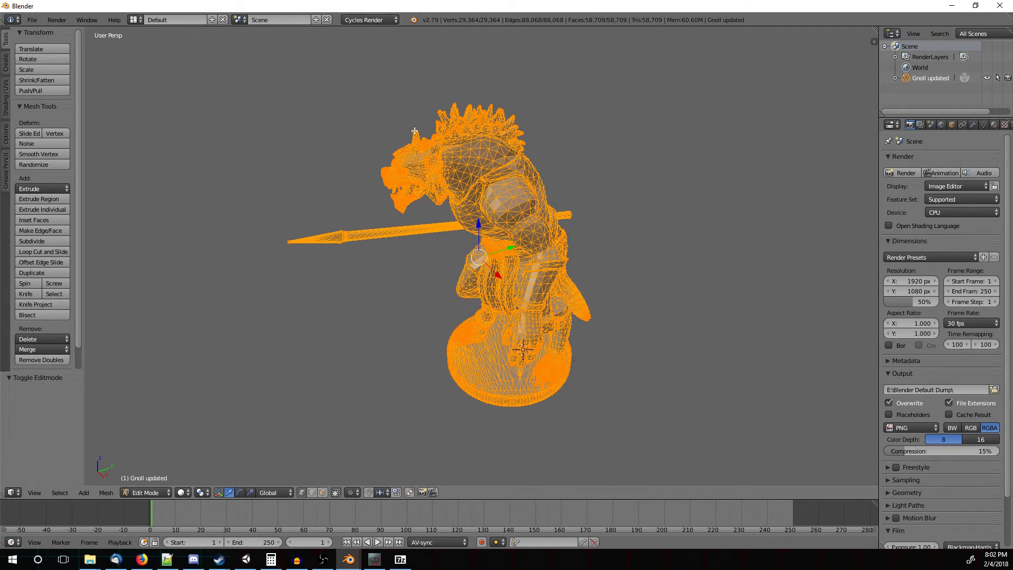
right_click(500, 224)
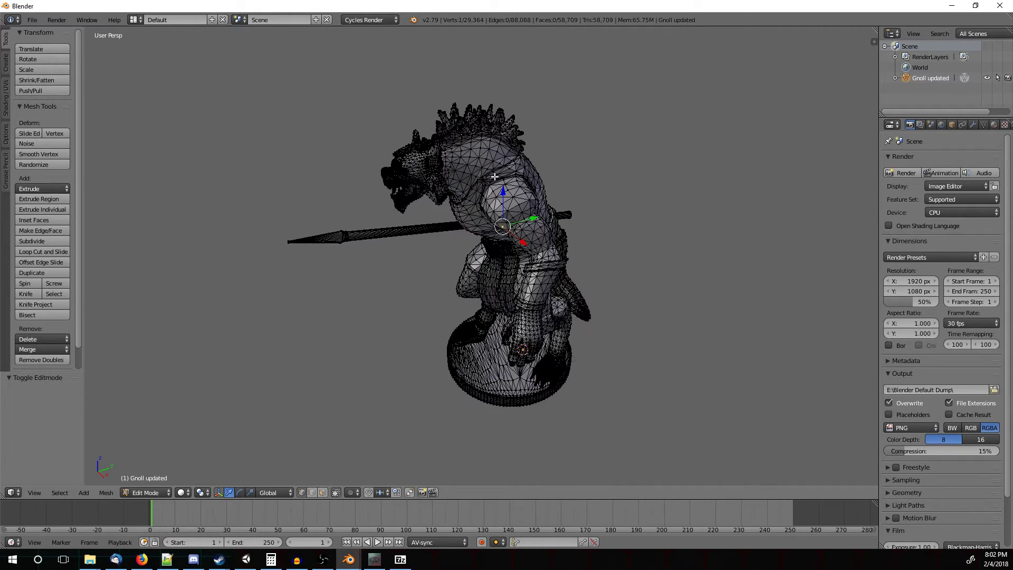
right_click(492, 179)
right_click(454, 153)
key(a)
key(a)
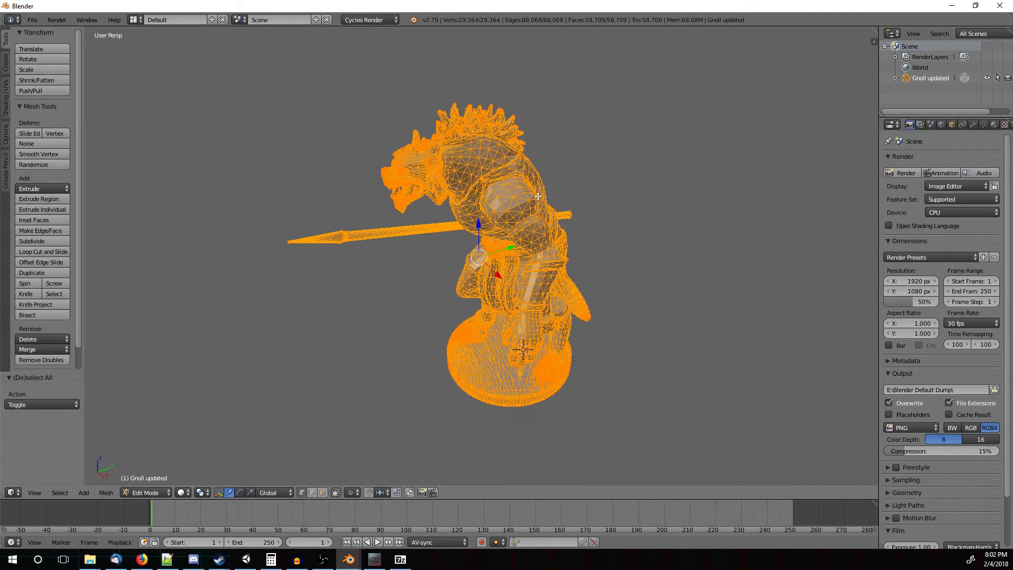
Set the pivot point for rotating and scaling the gnoll mesh to the 3D Cursor
middle_drag(532, 279, 445, 217)
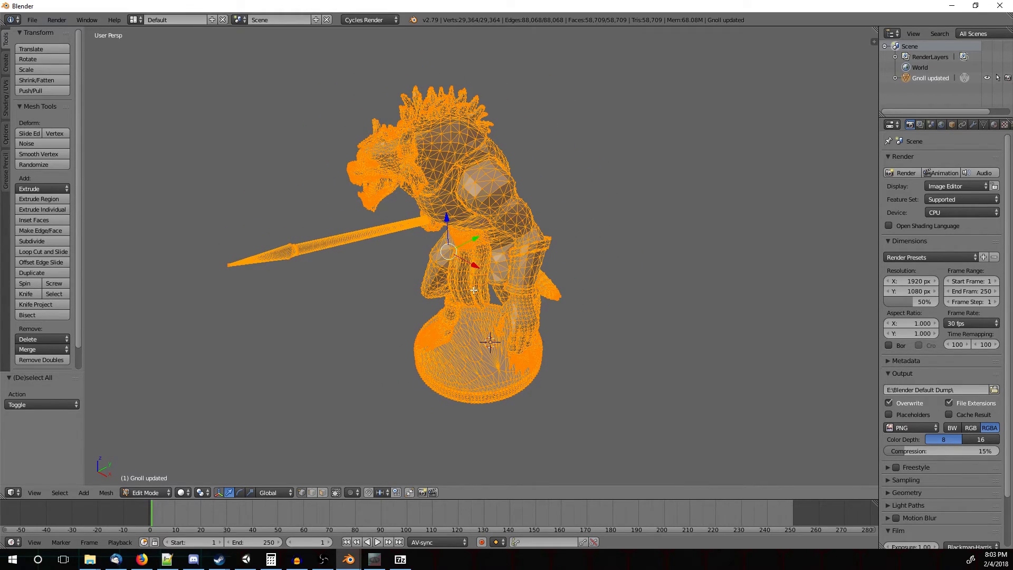
drag(475, 265, 364, 203)
key(ctrl+z)
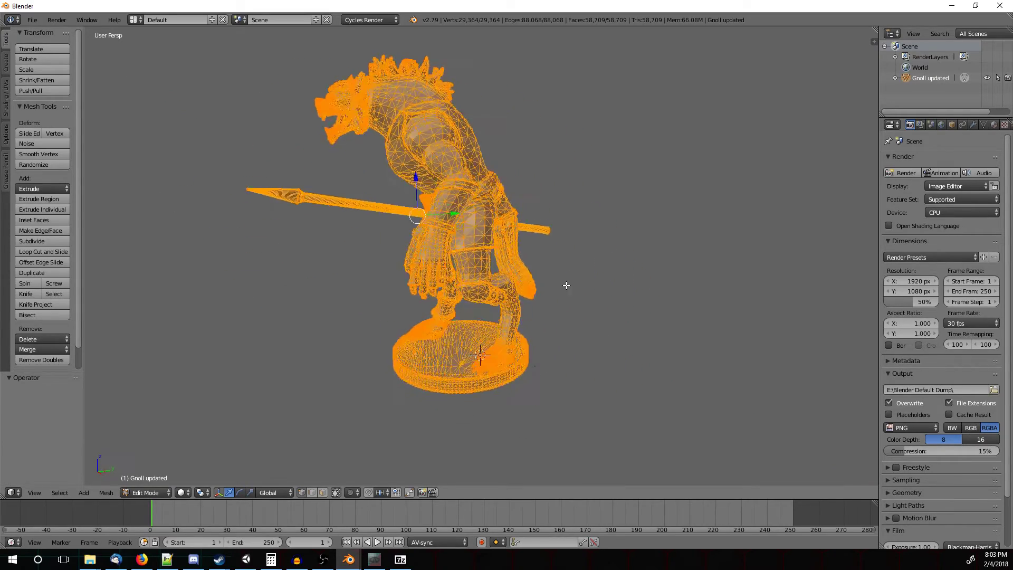
middle_drag(566, 285, 475, 333)
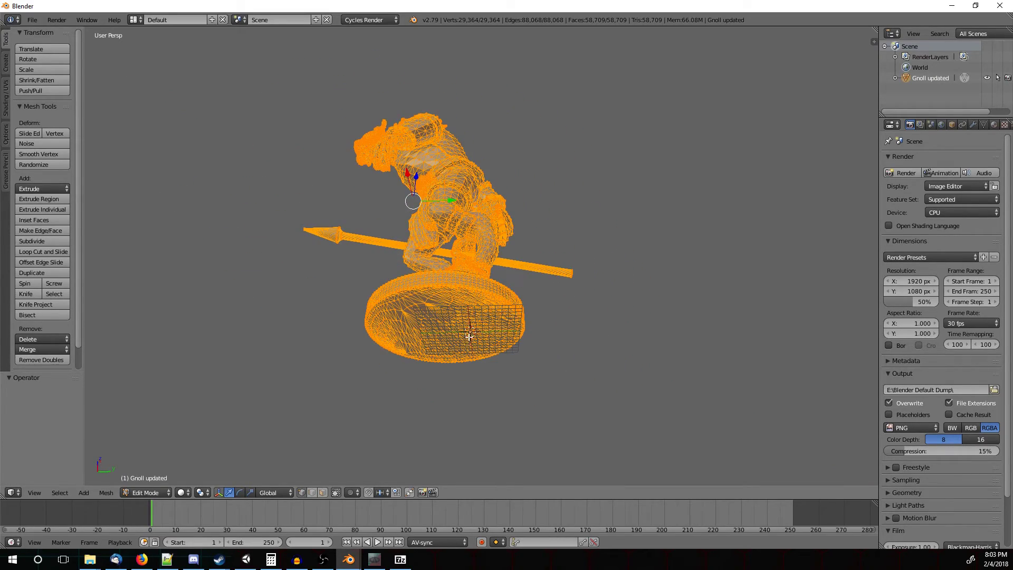
click(201, 495)
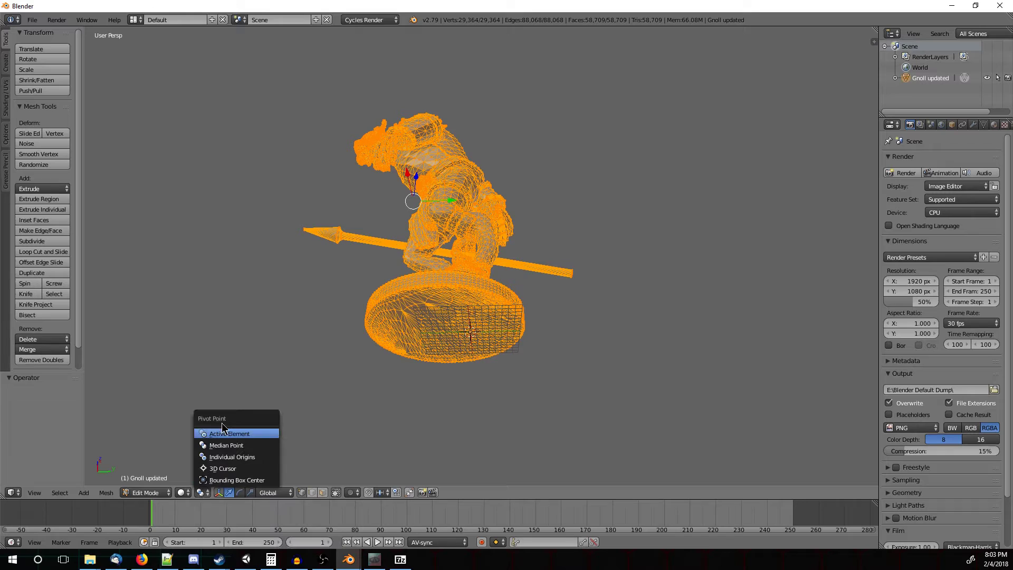
click(222, 468)
Scale the entire gnoll mesh down around the 3D cursor by a factor of about 0.035
middle_drag(304, 344, 415, 360)
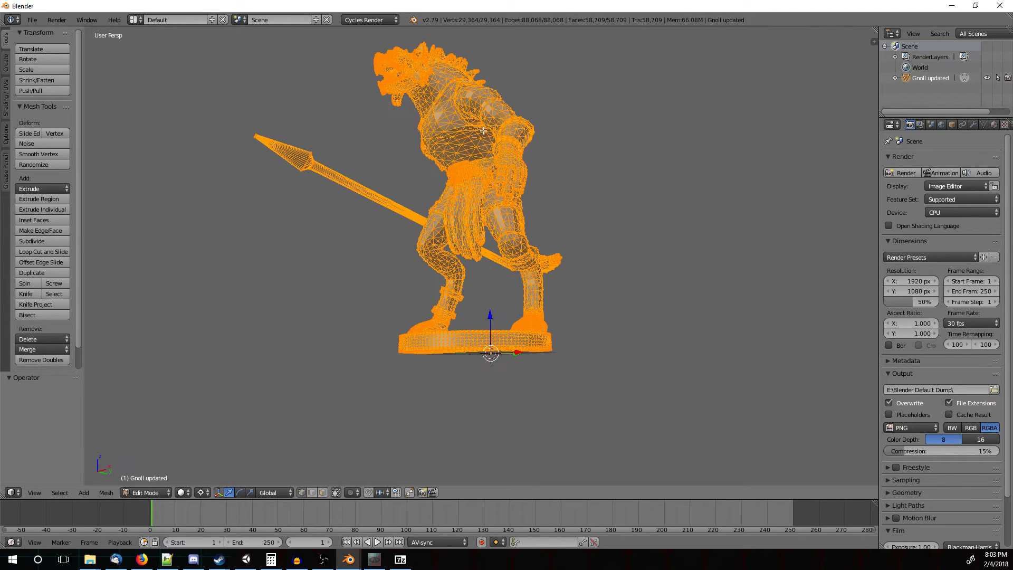
middle_drag(484, 130, 558, 251)
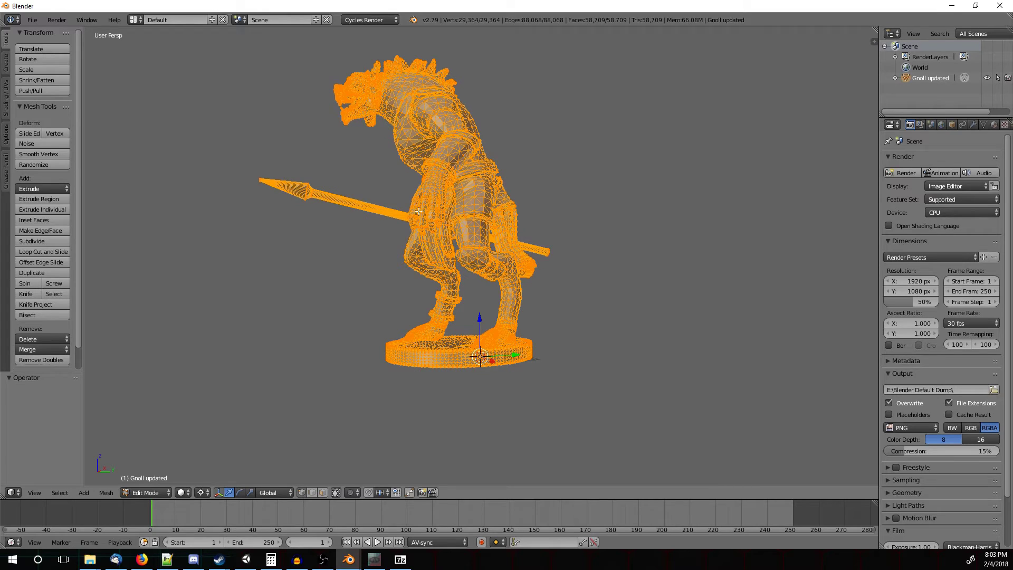
middle_drag(542, 357, 628, 374)
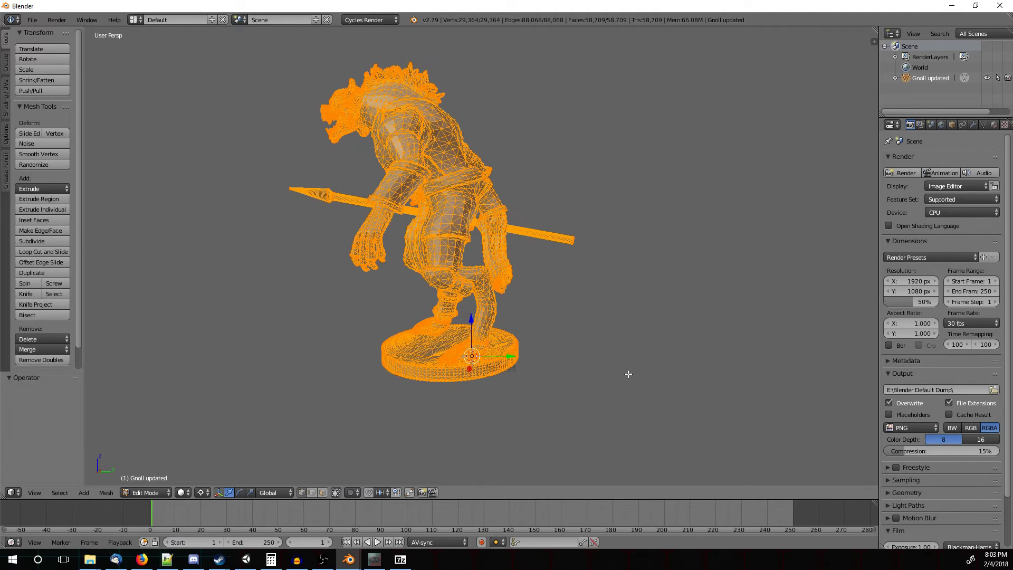
key(KP_Decimal)
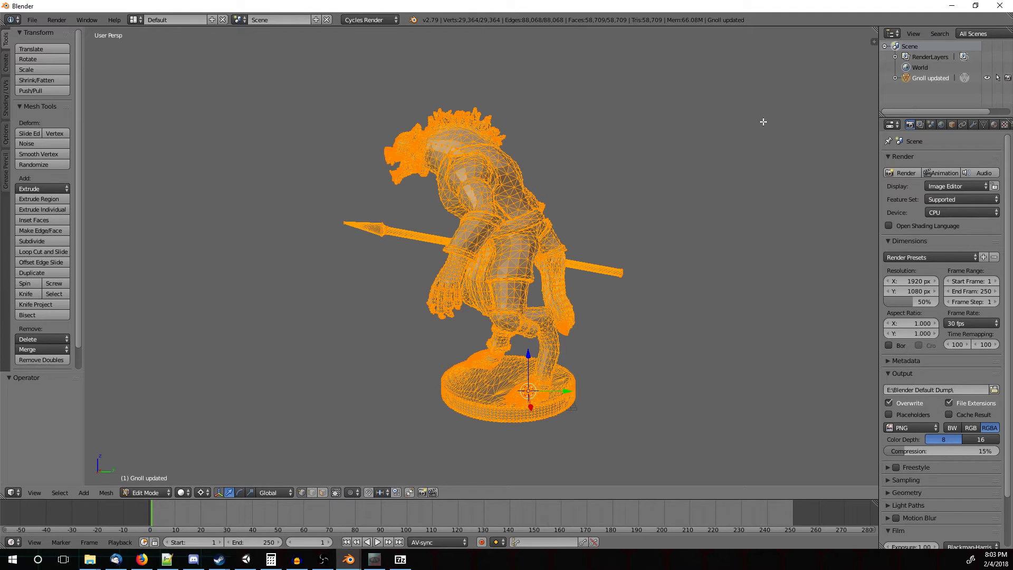
key(s)
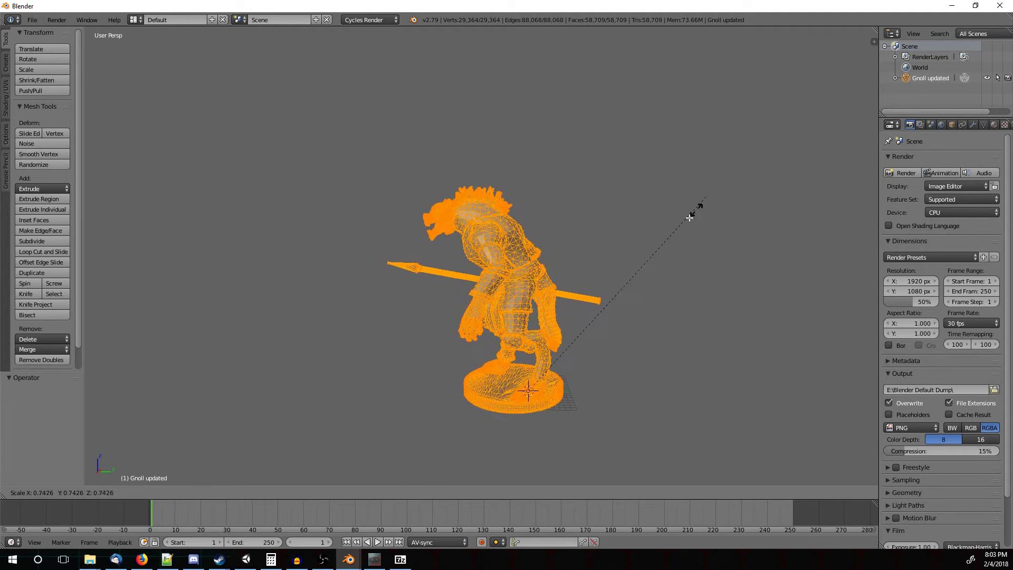
click(540, 389)
key(ctrl+z)
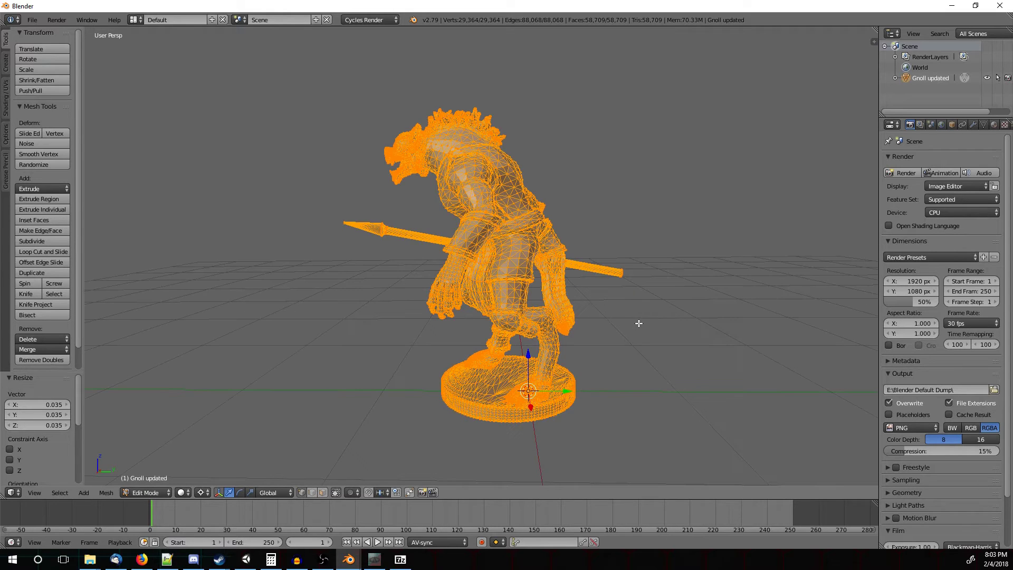
View the gnoll from above against the grid and scale its mesh further by a factor of about 0.864
scroll(639, 323, down, 4)
middle_drag(639, 323, 545, 366)
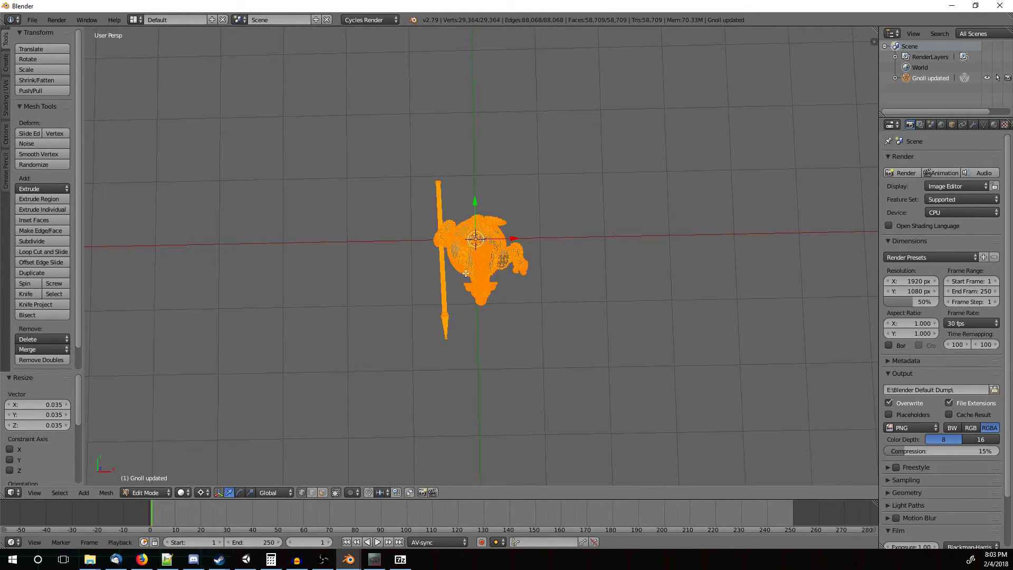
middle_drag(466, 273, 651, 361)
key(s)
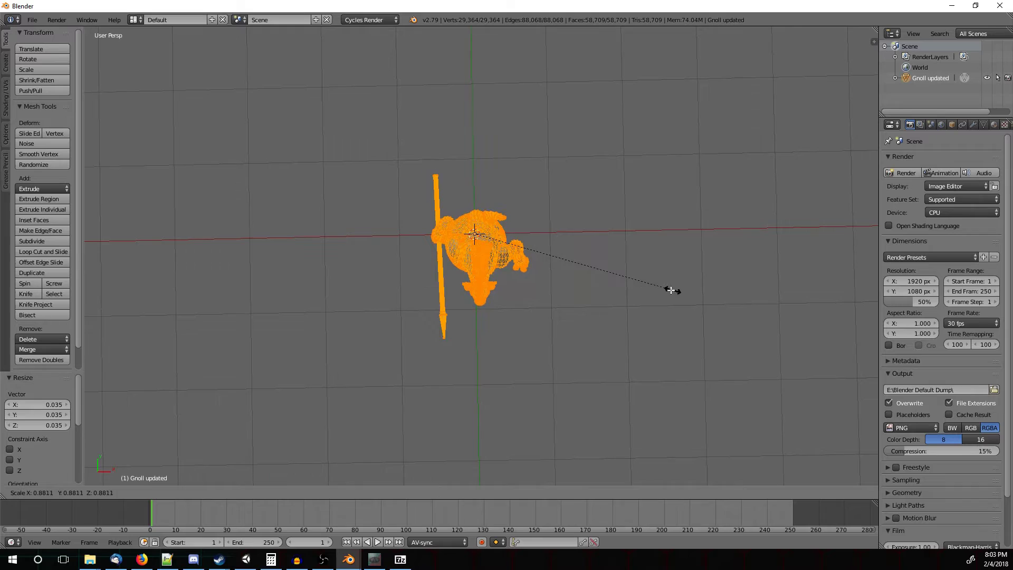
click(667, 289)
Move the gnoll mesh about 0.12 along the Y axis to centre its base on the origin, and return to Object Mode
middle_drag(664, 347, 479, 324)
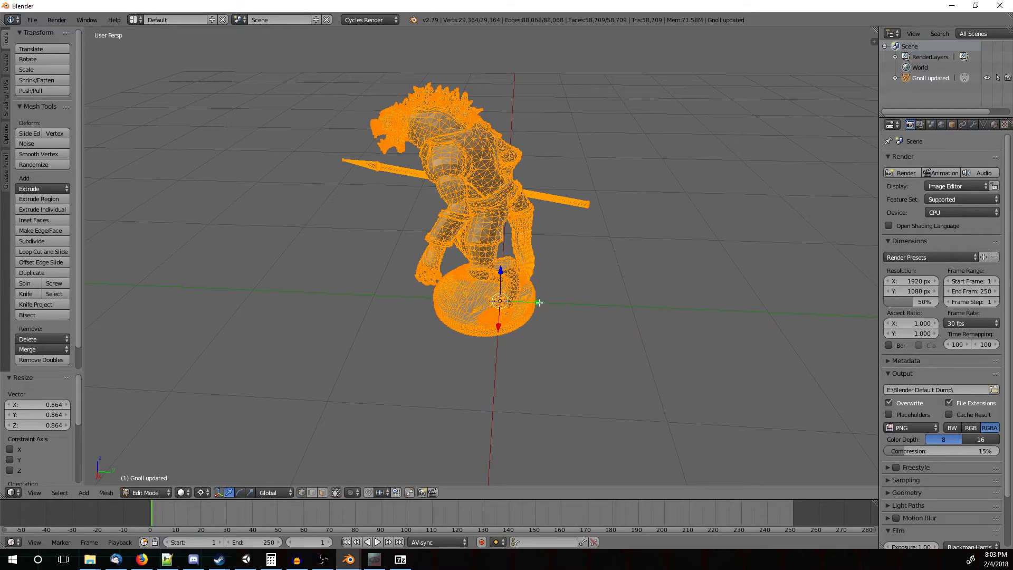
drag(540, 303, 554, 307)
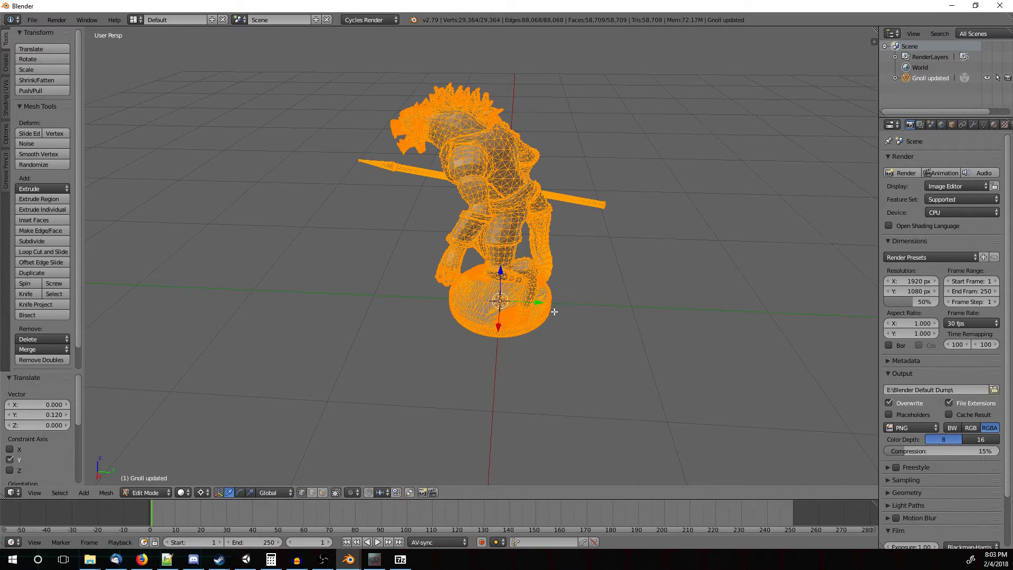
middle_drag(537, 327, 561, 321)
key(Tab)
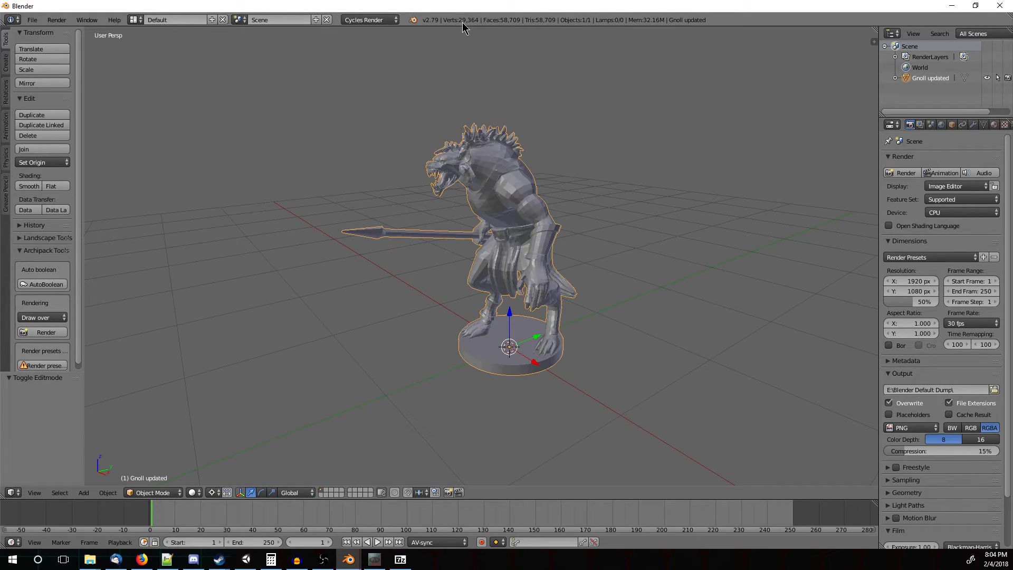
Add a Decimate modifier to the gnoll and set its collapse ratio to 0.5
click(971, 125)
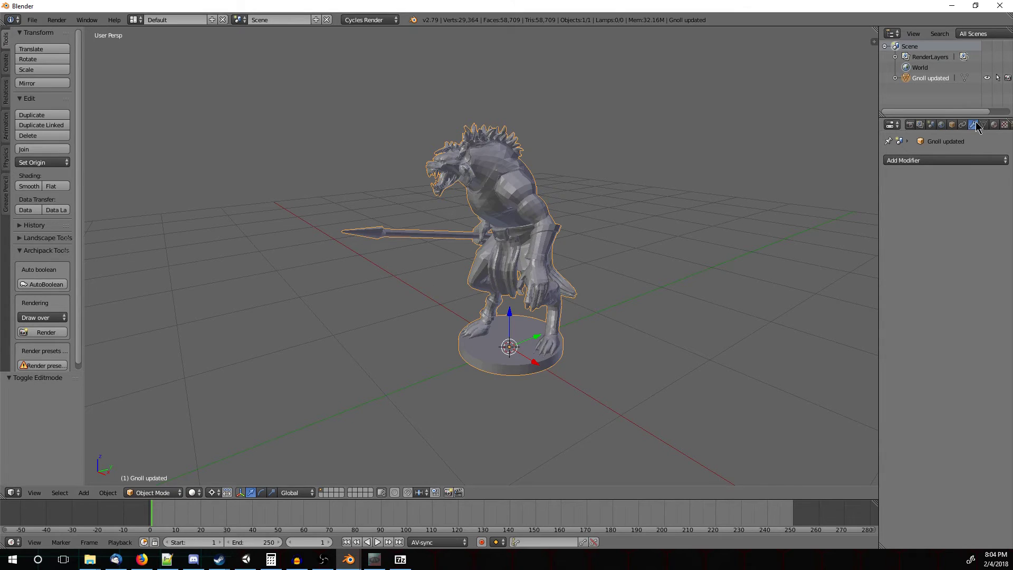
click(918, 163)
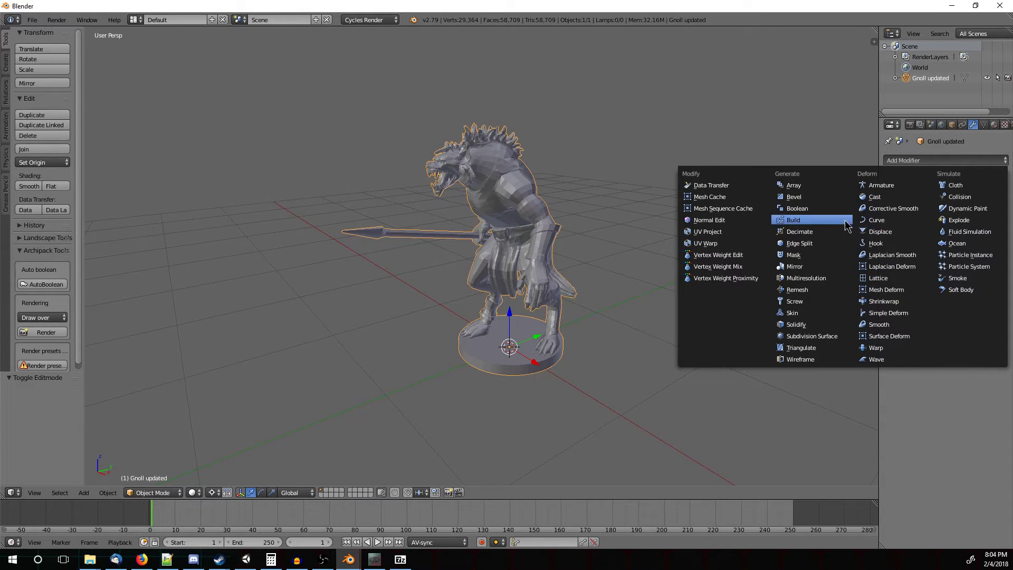
click(811, 233)
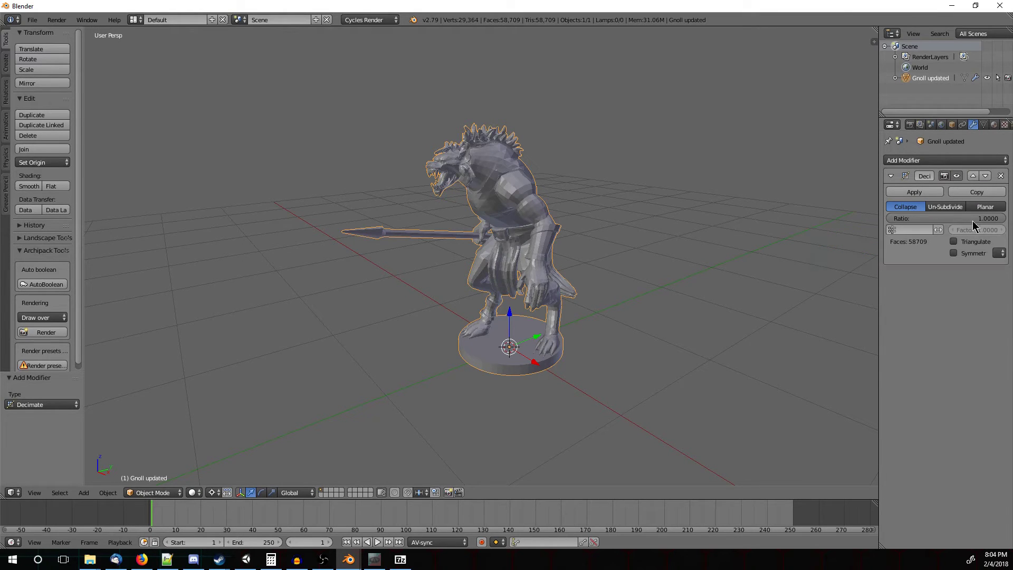
drag(1005, 218, 942, 218)
click(942, 218)
text(0.5)
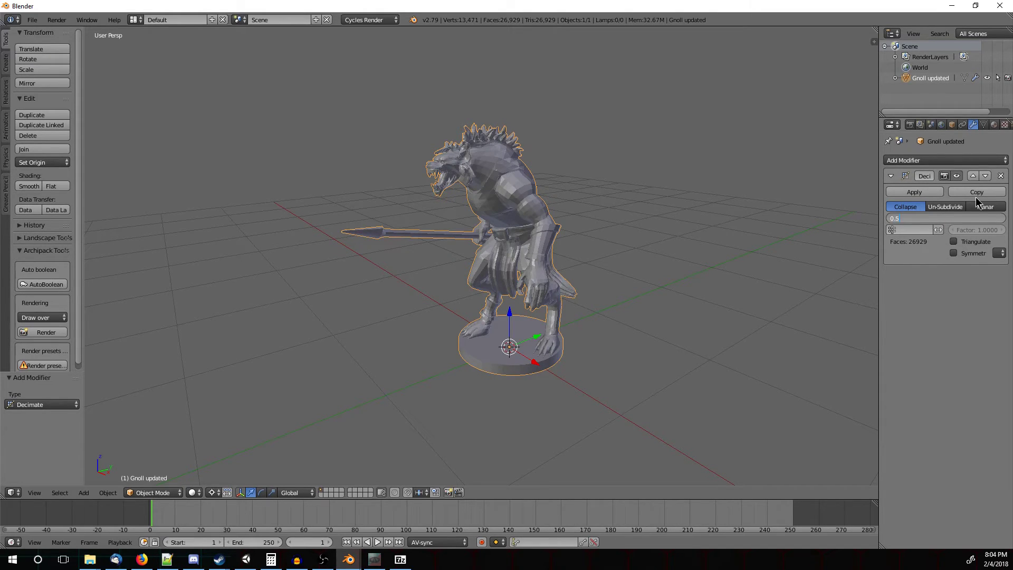
key(Return)
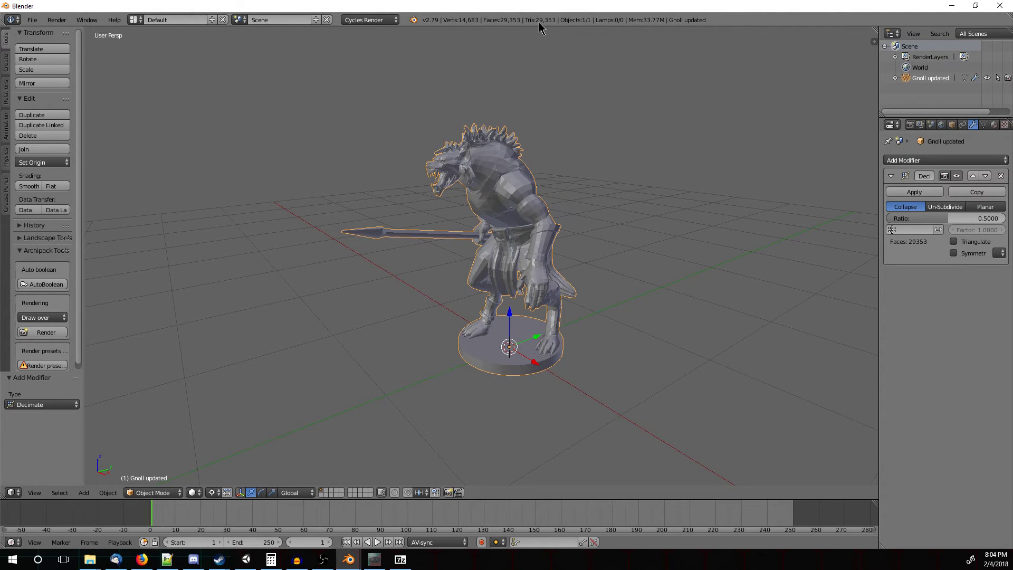
Examine the decimated gnoll up close and from a distance for loss of detail
middle_drag(496, 132, 551, 251)
scroll(583, 222, up, 4)
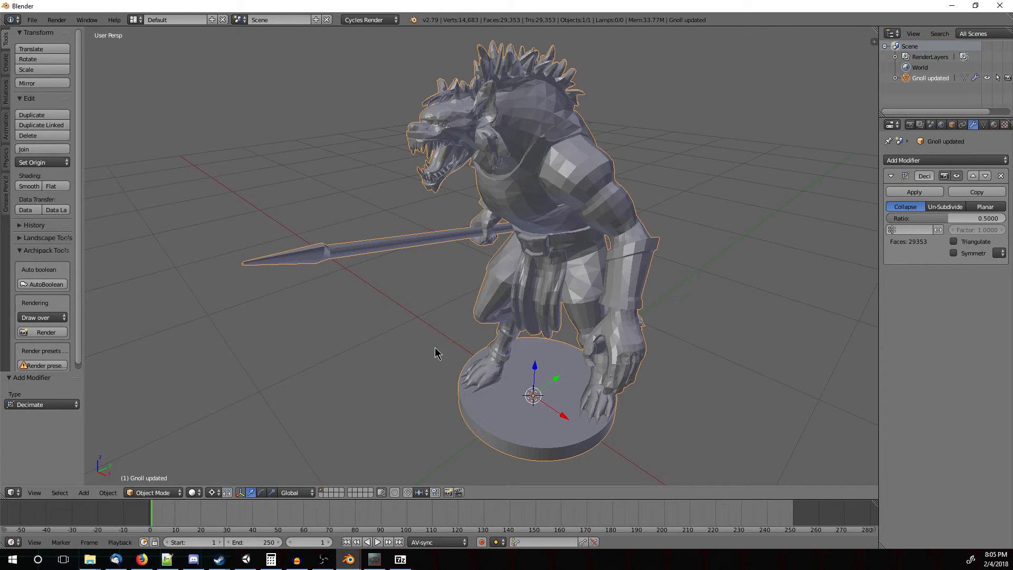
scroll(436, 353, down, 3)
middle_drag(407, 287, 444, 304)
scroll(545, 286, down, 7)
scroll(531, 320, up, 4)
middle_drag(531, 320, 496, 331)
scroll(523, 329, up, 3)
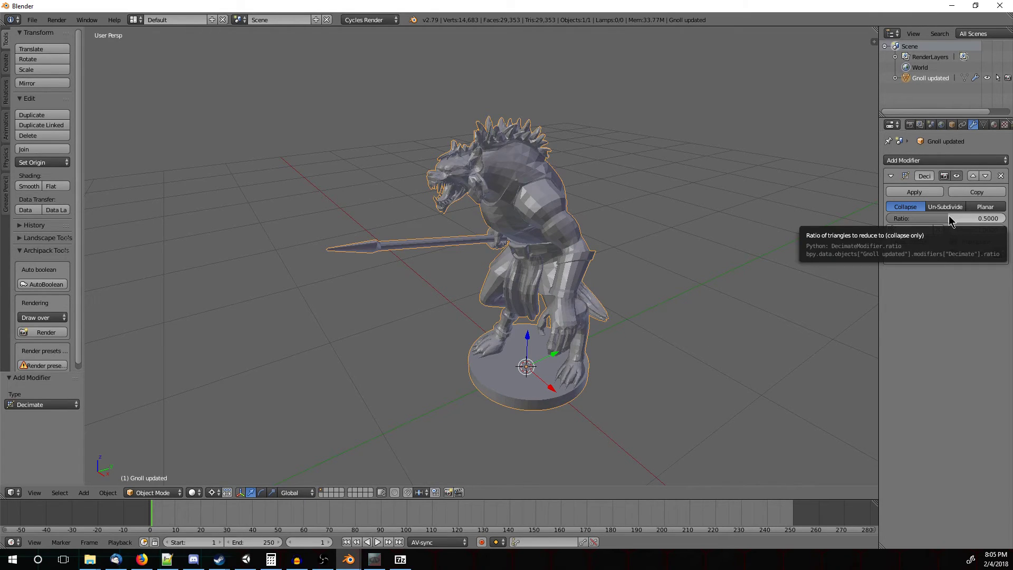
Lower the Decimate ratio to 0 and view the gnoll from different sides
drag(949, 217, 890, 220)
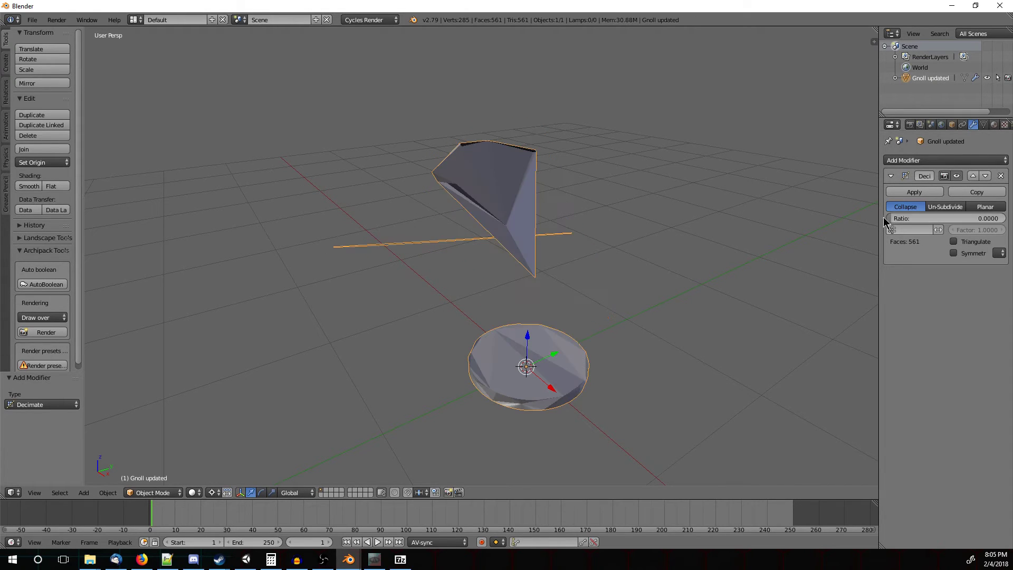
middle_drag(549, 285, 667, 294)
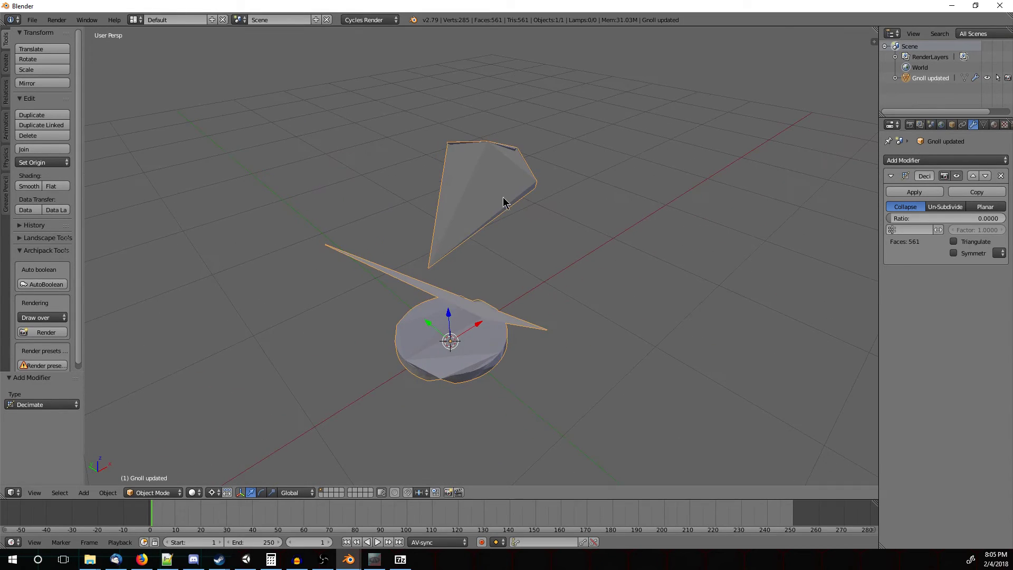
middle_drag(502, 199, 543, 190)
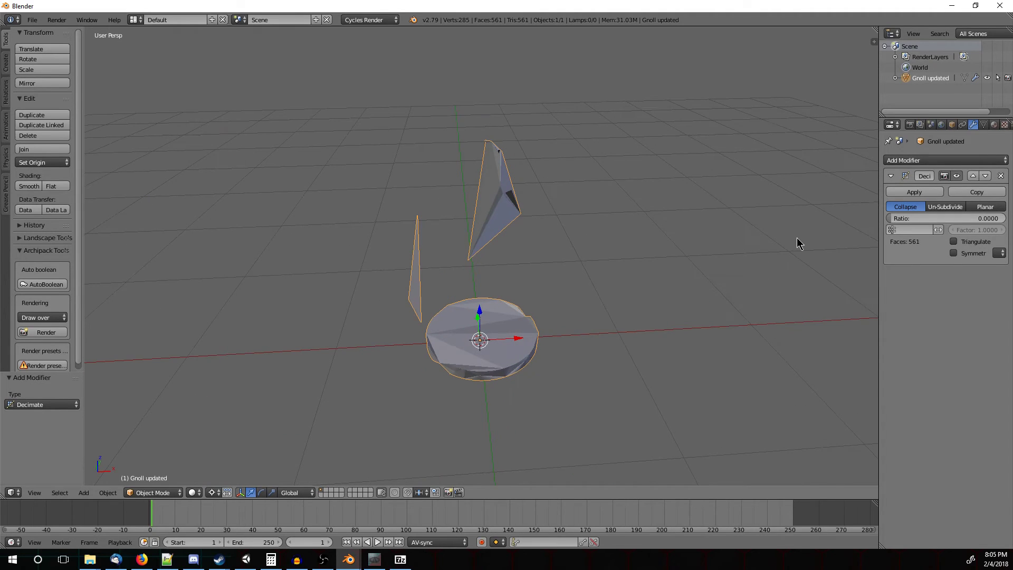
Set the Decimate ratio to 0.1 and check the gnoll's shape from several angles
drag(902, 217, 908, 216)
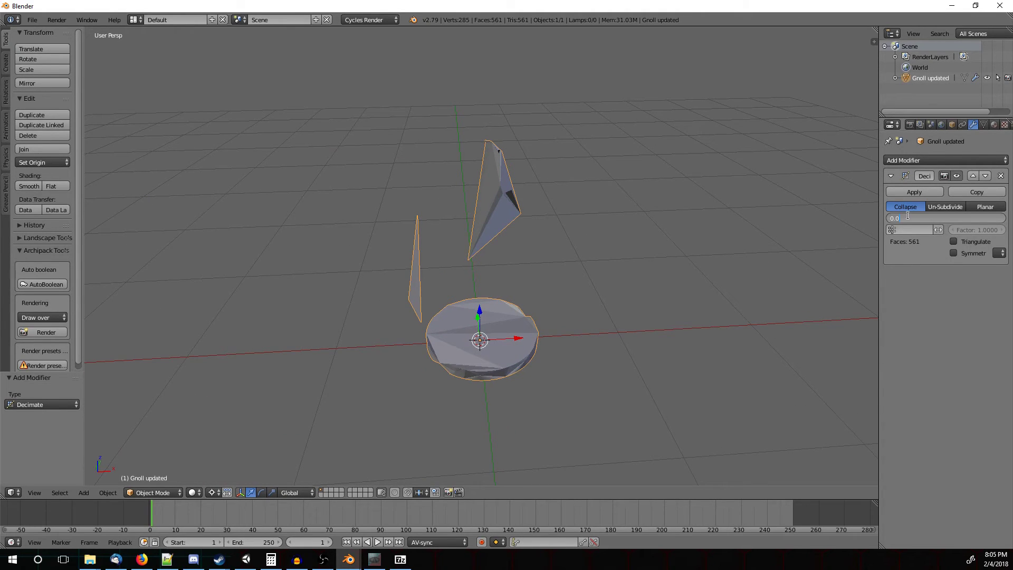
text(0.1)
key(Return)
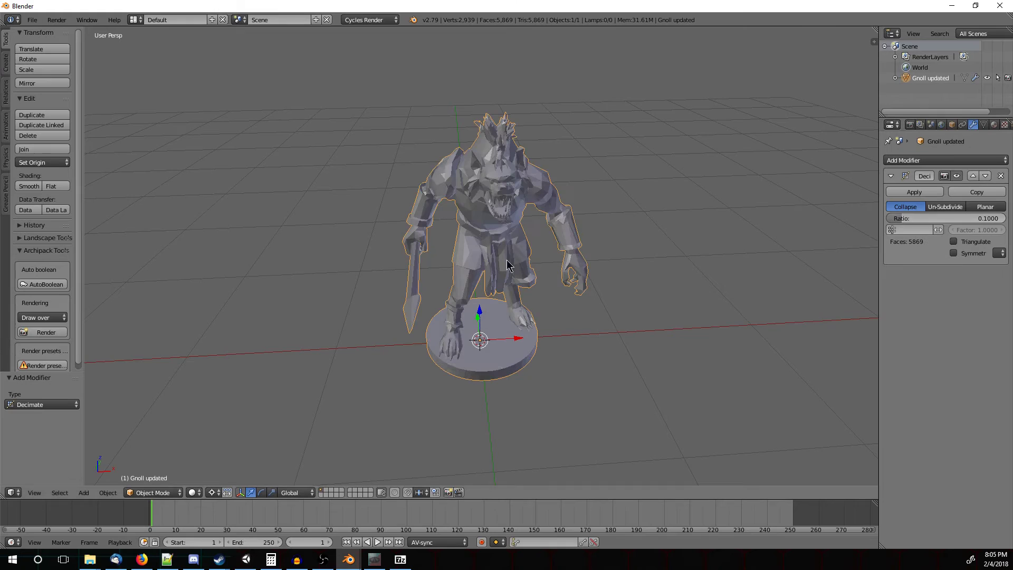
mouse_move(554, 303)
middle_down()
mouse_move(569, 312)
mouse_move(555, 310)
middle_up()
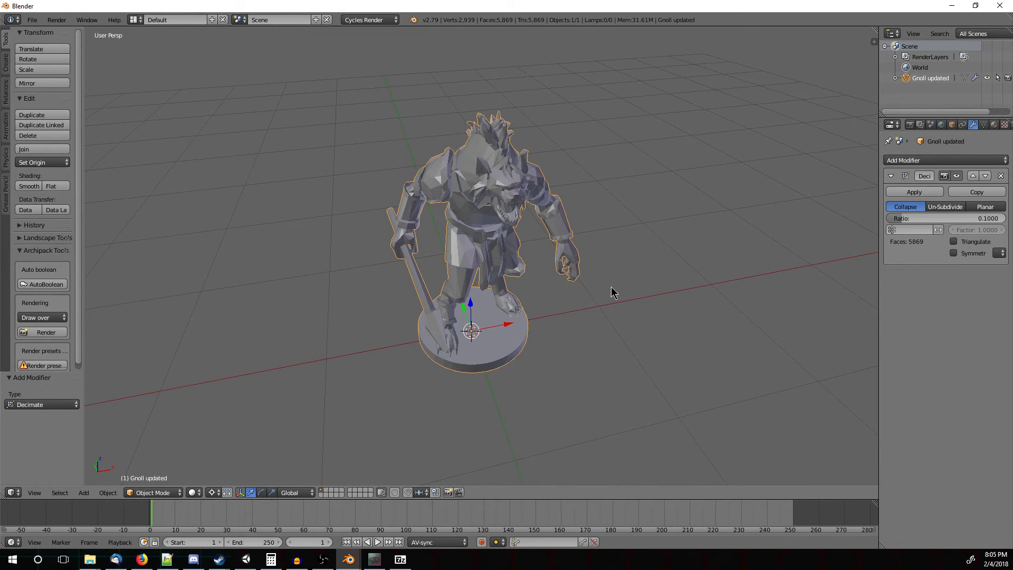
middle_drag(611, 205, 591, 214)
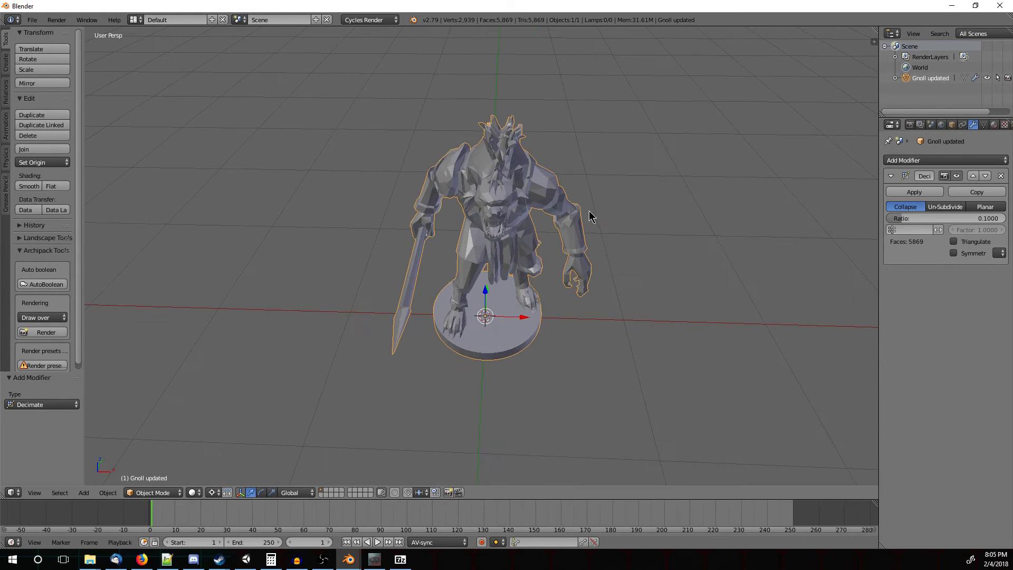
middle_drag(599, 262, 604, 240)
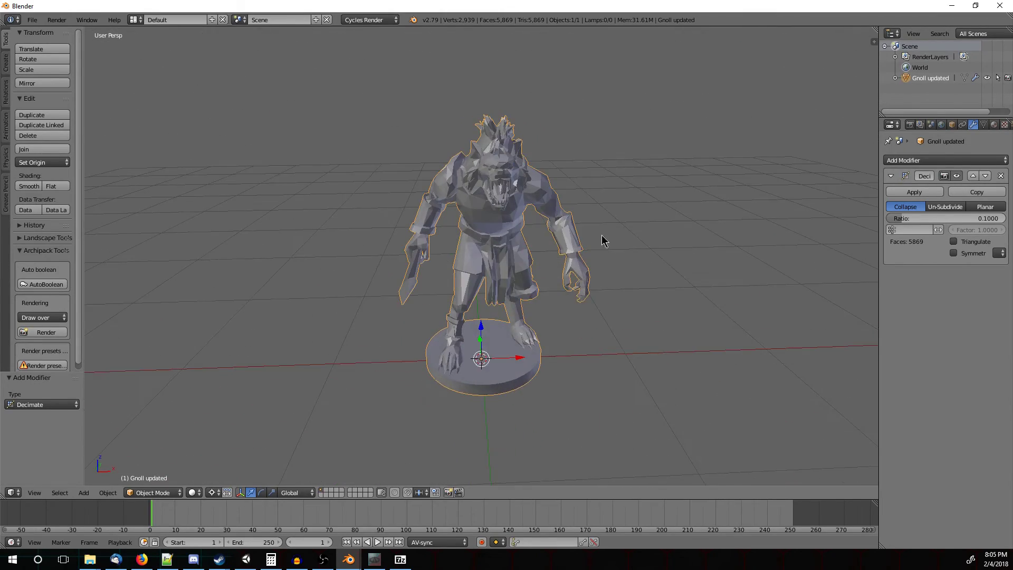
Set the Decimate ratio to 0.05 and check the gnoll's shape from near and far
scroll(575, 248, up, 2)
middle_drag(545, 256, 522, 264)
click(947, 217)
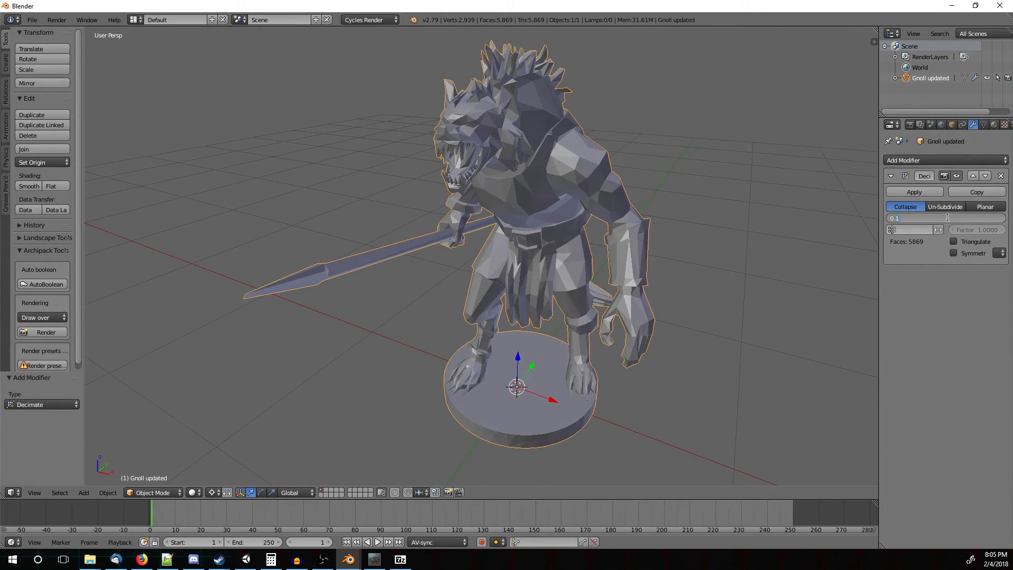
text(0.05)
key(Return)
middle_drag(455, 282, 490, 282)
scroll(612, 297, down, 3)
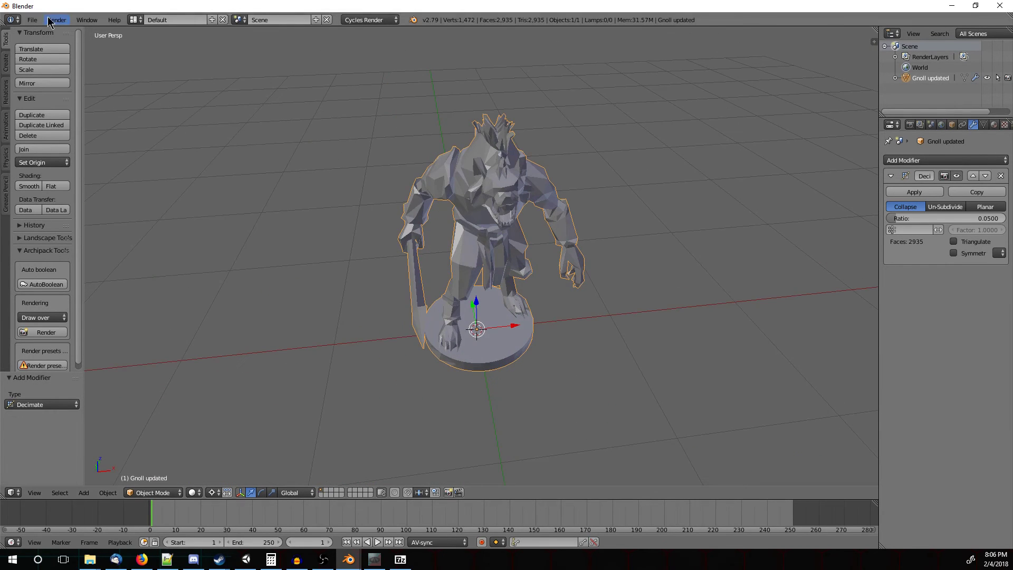
Export the decimated gnoll as a Wavefront OBJ, overwriting gnoll.obj in the Assets folder
click(32, 20)
mouse_move(92, 232)
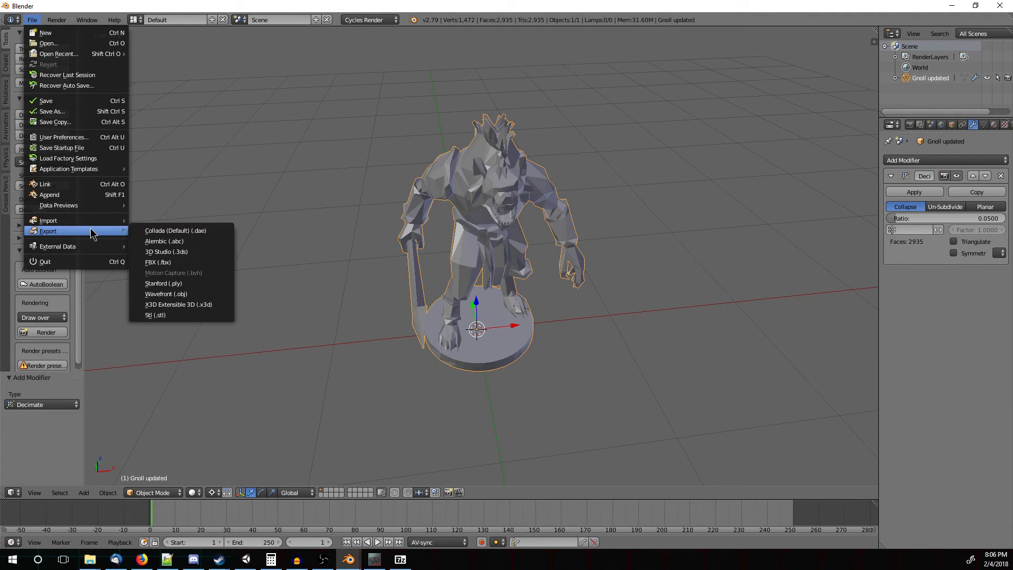
click(193, 294)
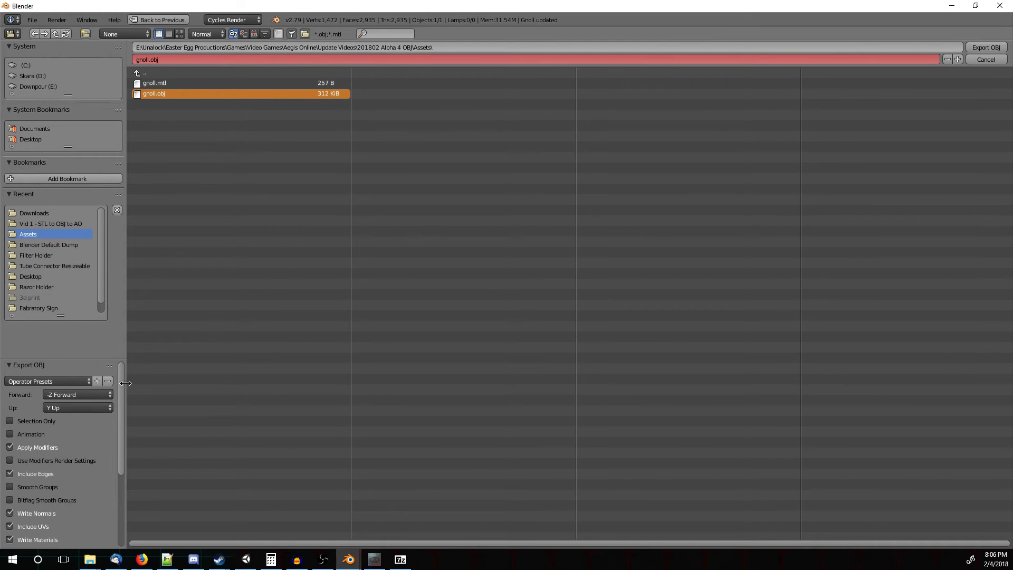
drag(121, 387, 125, 461)
scroll(126, 461, up, 5)
click(971, 47)
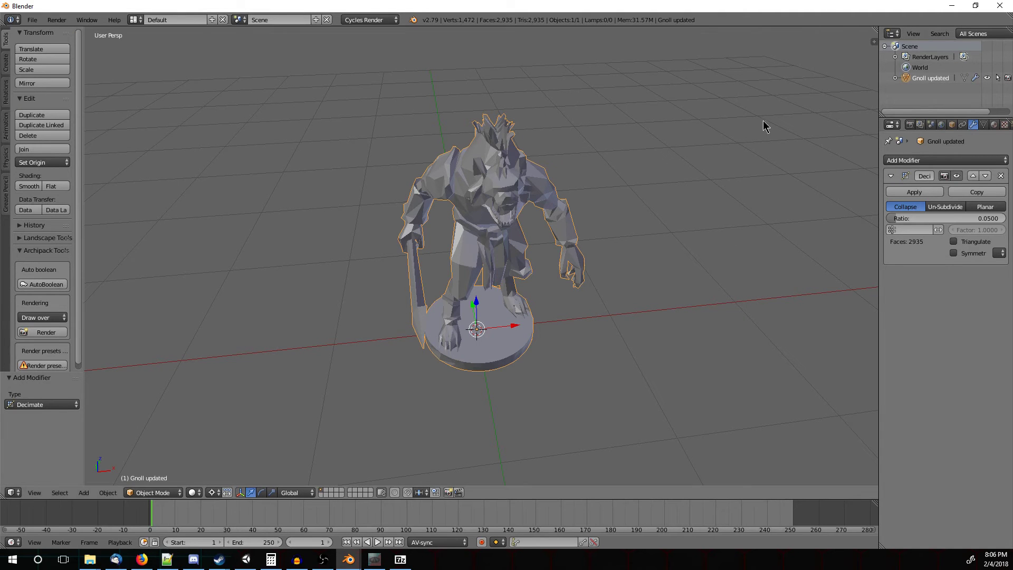
Switch to Aegis Online and open the Models folder inside the campaign folder of To Kill a Star: Gaiden!
click(949, 9)
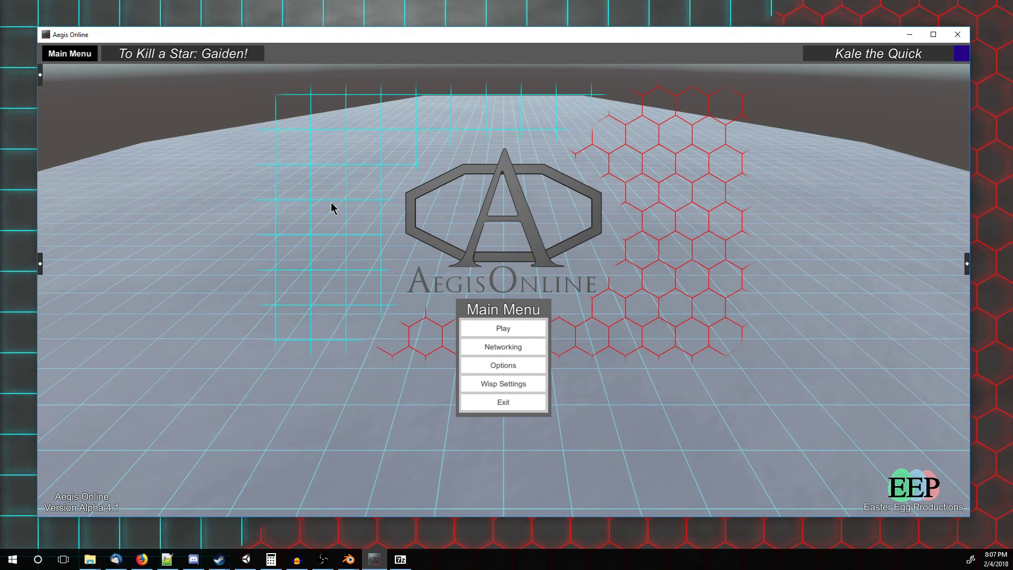
click(174, 56)
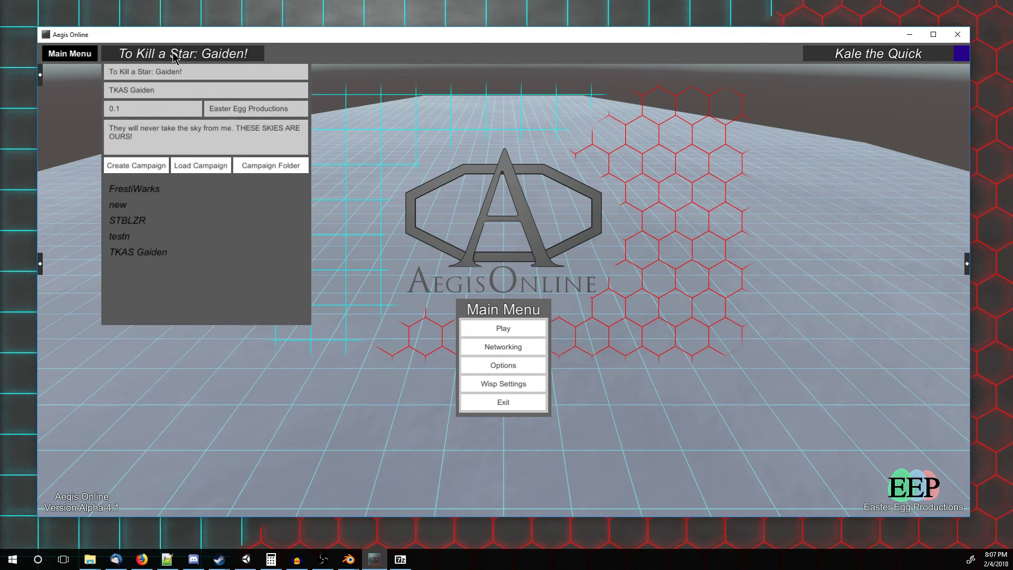
click(280, 171)
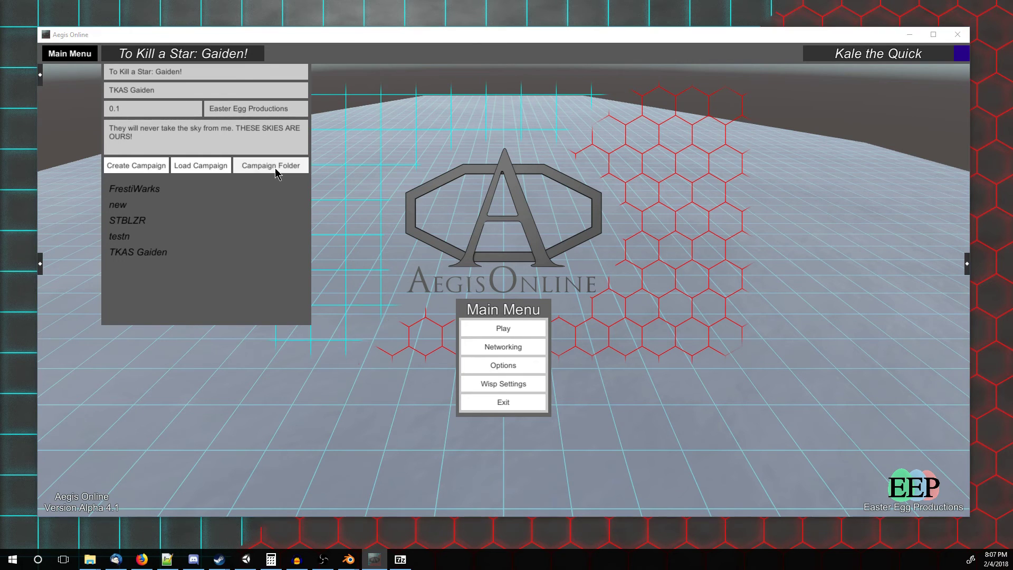
drag(275, 173, 673, 111)
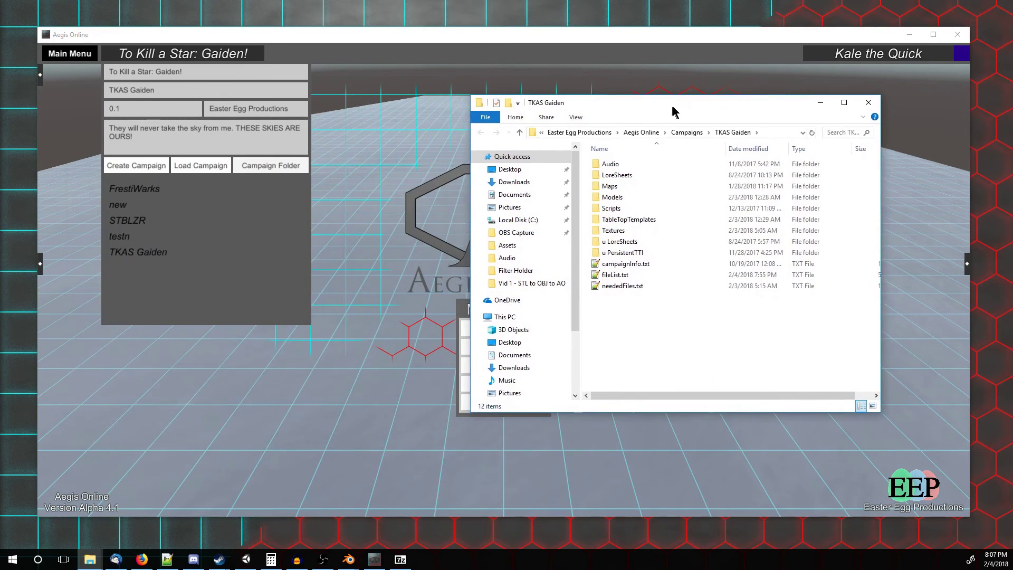
click(623, 198)
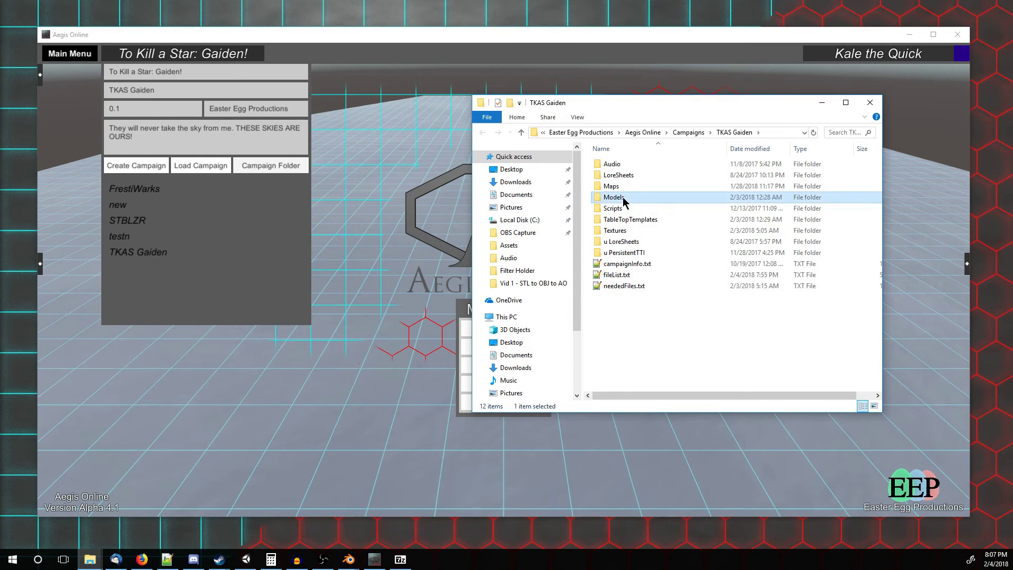
double_click(623, 199)
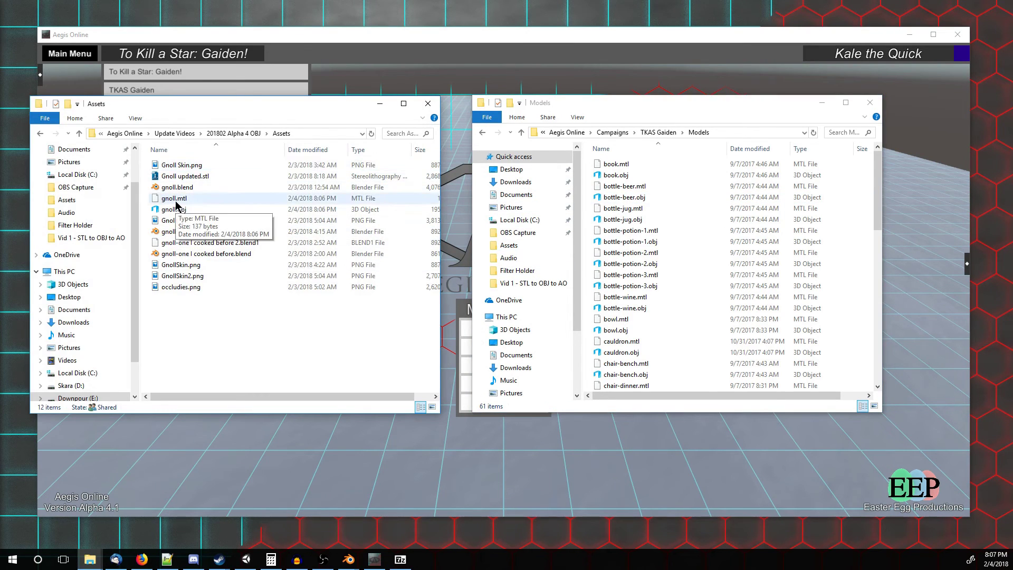
Locate gnoll.mtl and gnoll.obj in both the Assets folder and the campaign's Models folder, and return to Aegis Online
click(176, 201)
shift+click(225, 211)
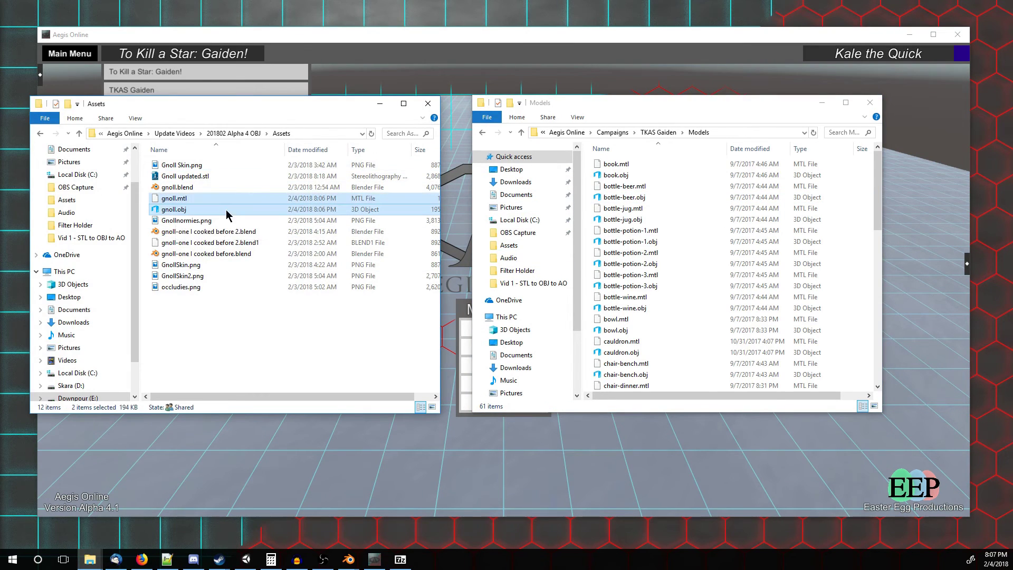
drag(226, 211, 369, 343)
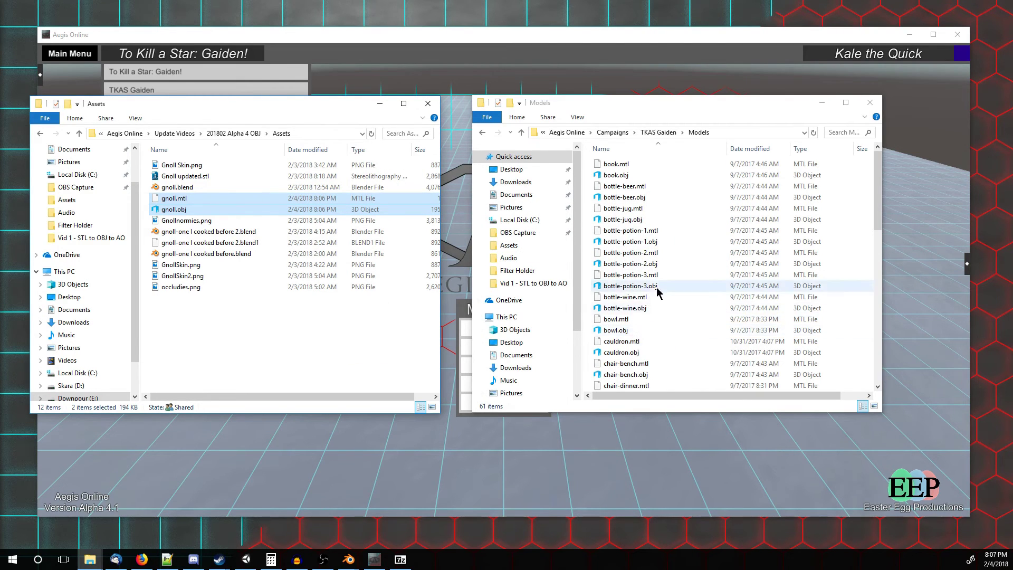
scroll(654, 312, down, 8)
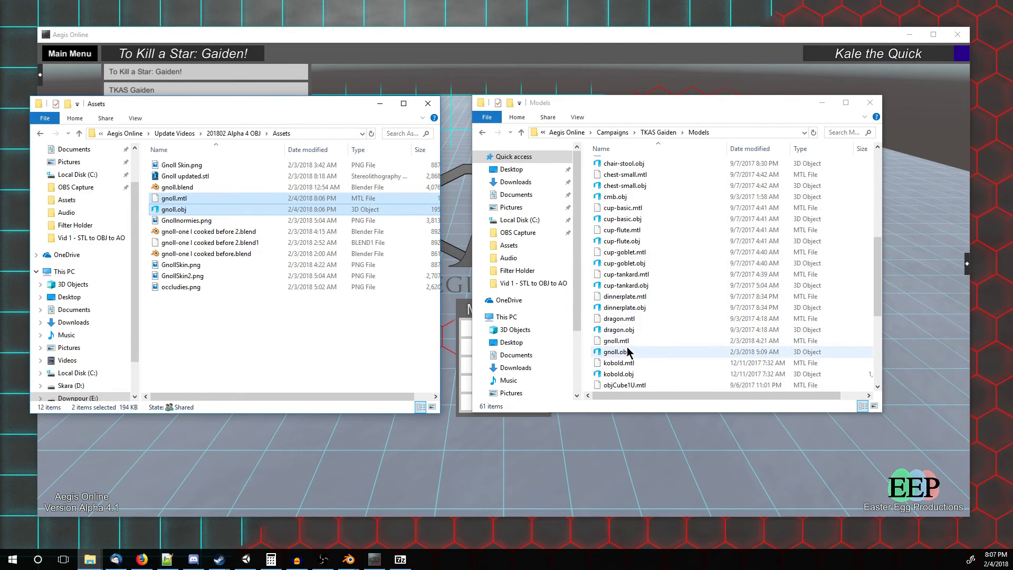
click(629, 352)
shift+click(638, 342)
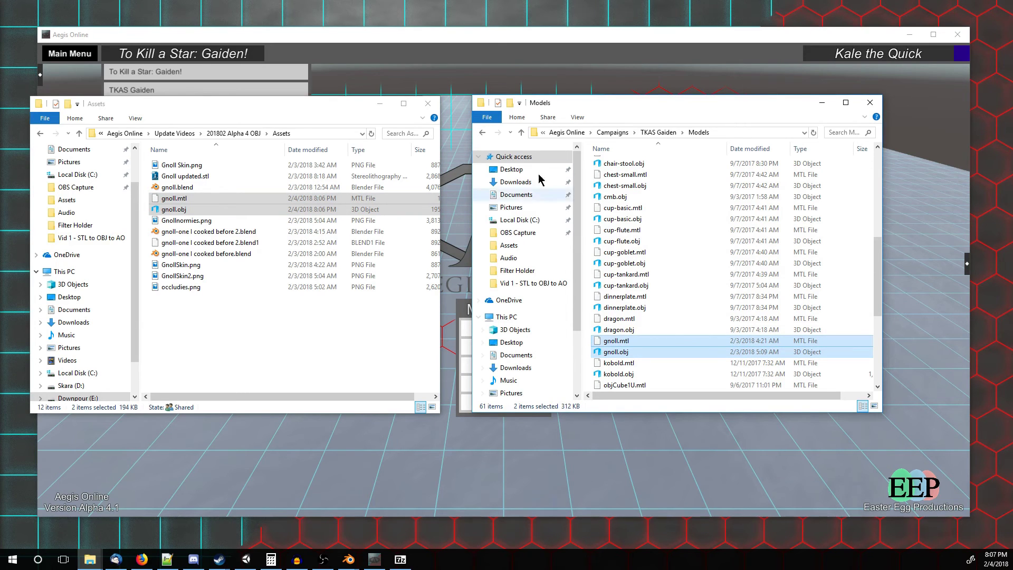
click(508, 49)
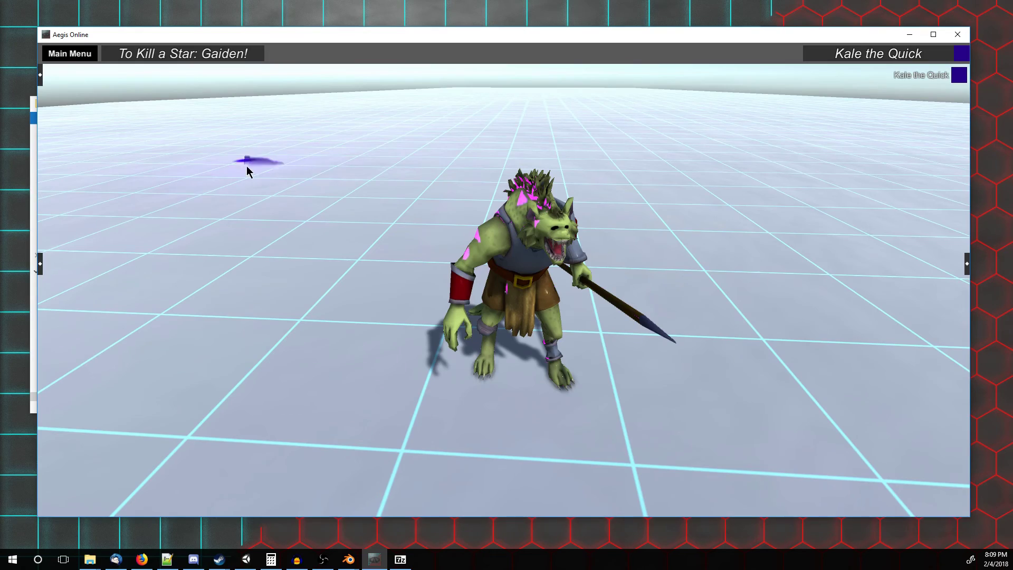
Examine the painted gnoll mini on the grid from different angles and distances
right_drag(246, 166, 286, 157)
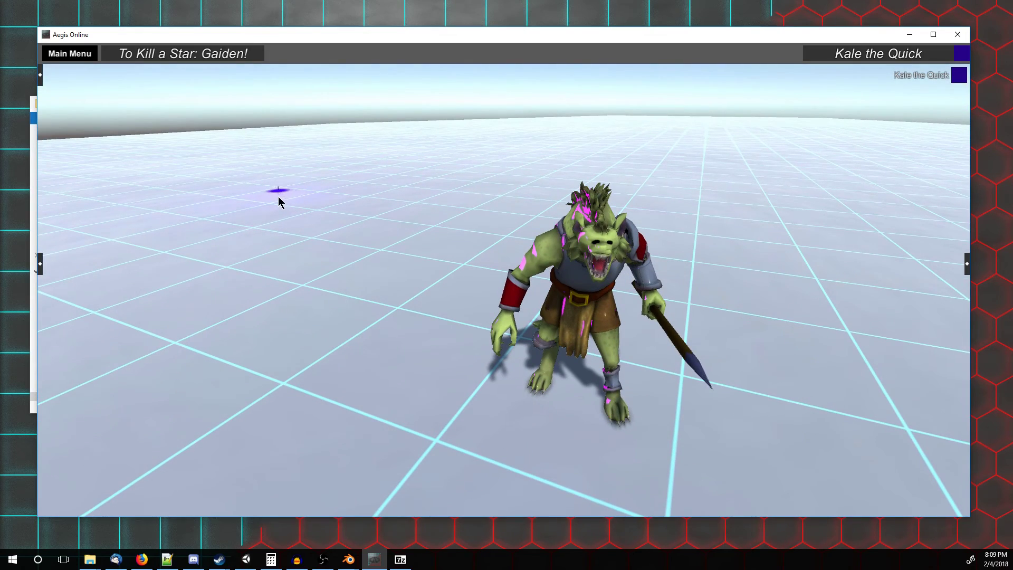
right_drag(771, 169, 764, 264)
scroll(762, 288, down, 3)
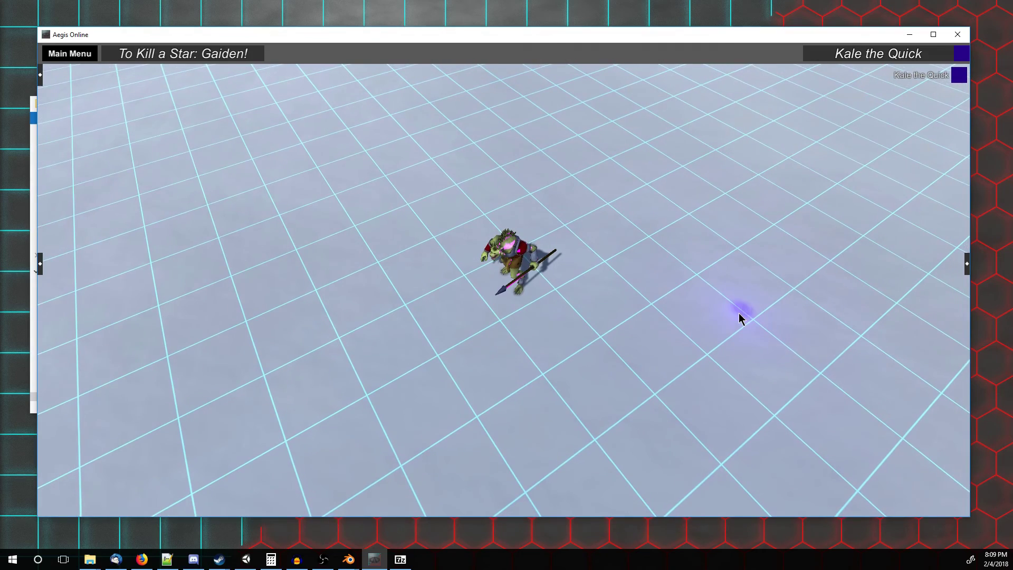
scroll(717, 295, up, 5)
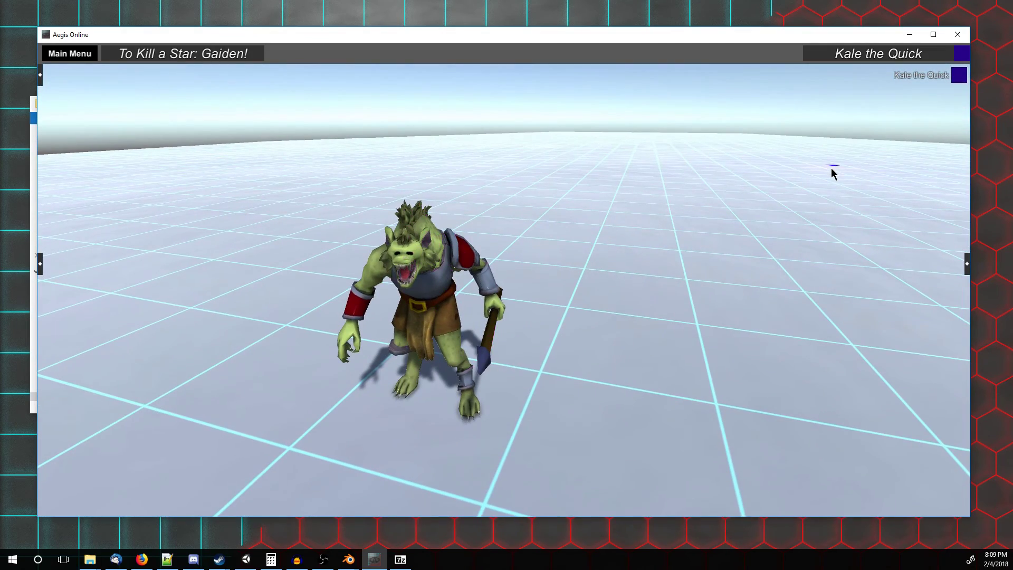
scroll(831, 168, down, 1)
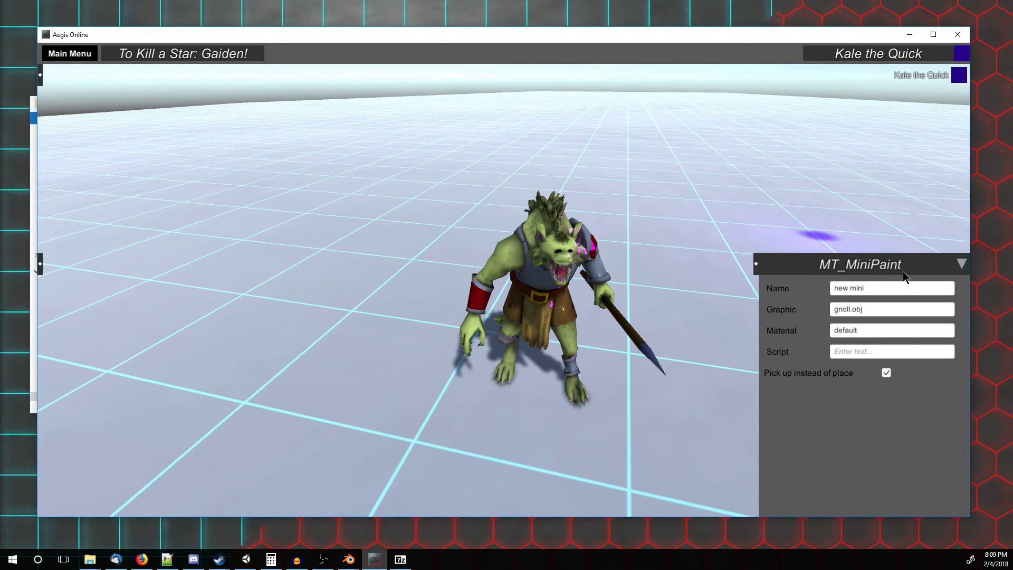
In MT_MiniPaint, turn off "Pick up instead of place" and place a new mini with the gnoll.obj graphic beside the painted gnoll
click(861, 312)
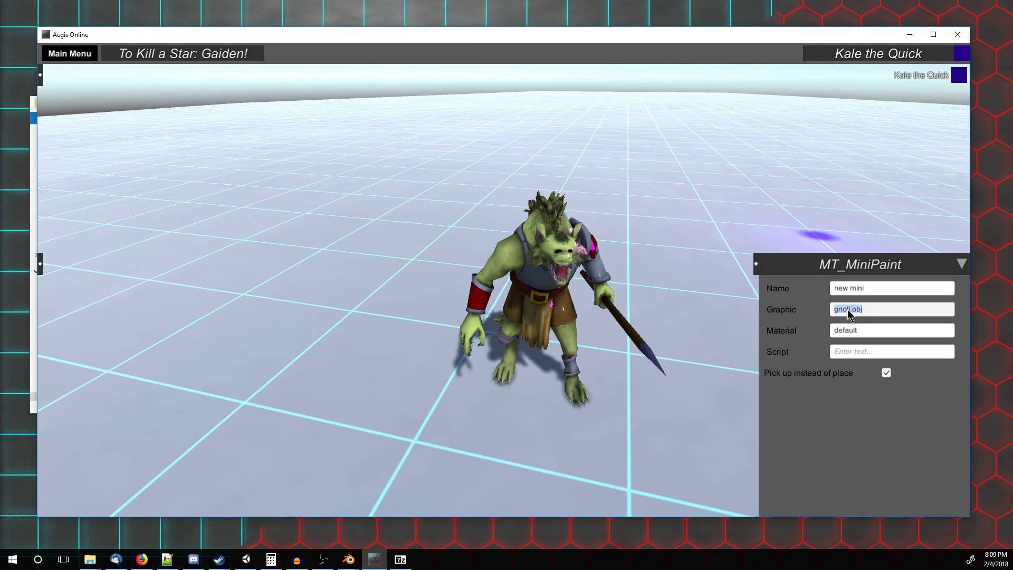
click(876, 332)
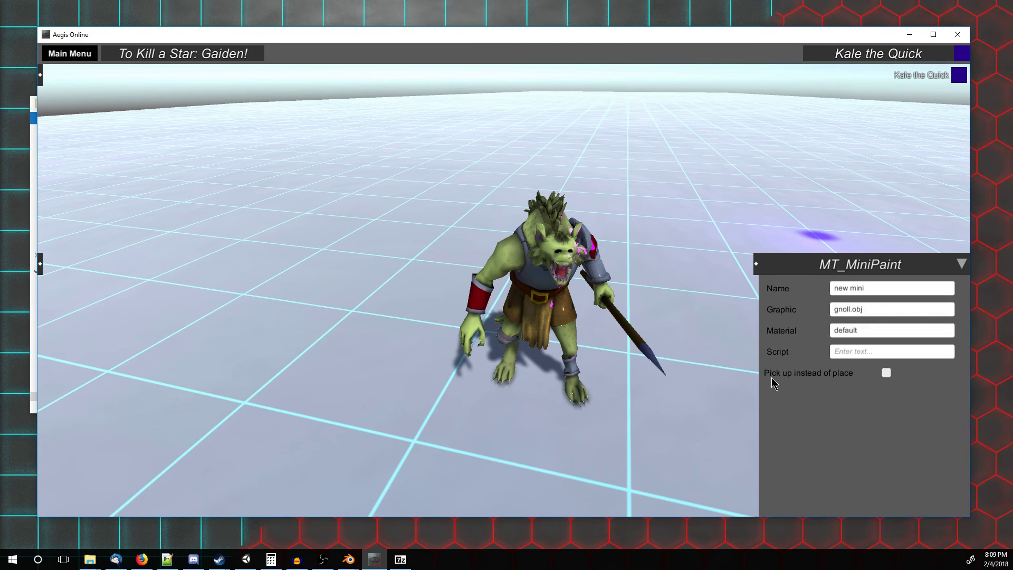
click(265, 357)
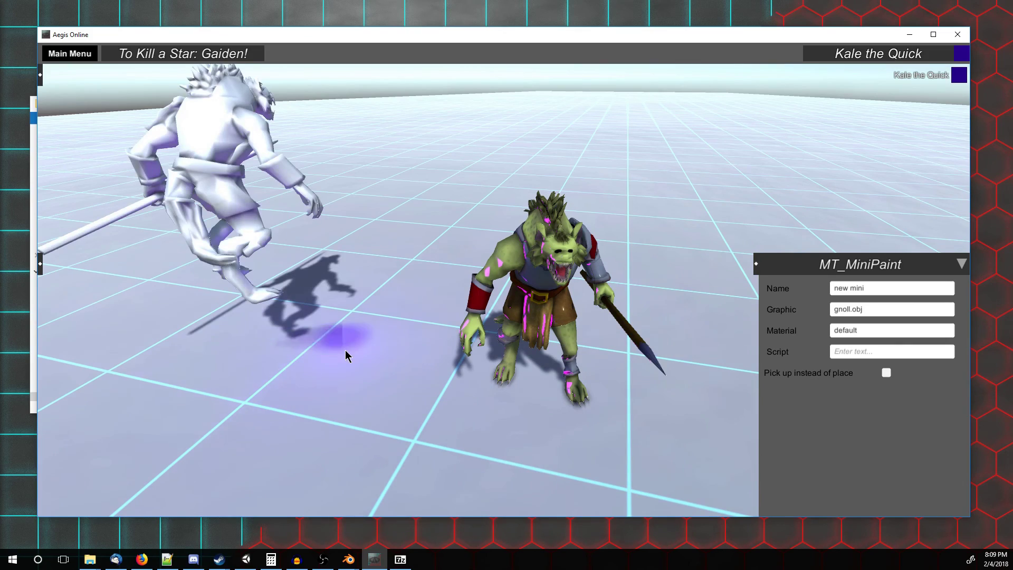
Examine the newly placed gnoll mini from several sides and compare it with the painted one
middle_drag(345, 350, 313, 349)
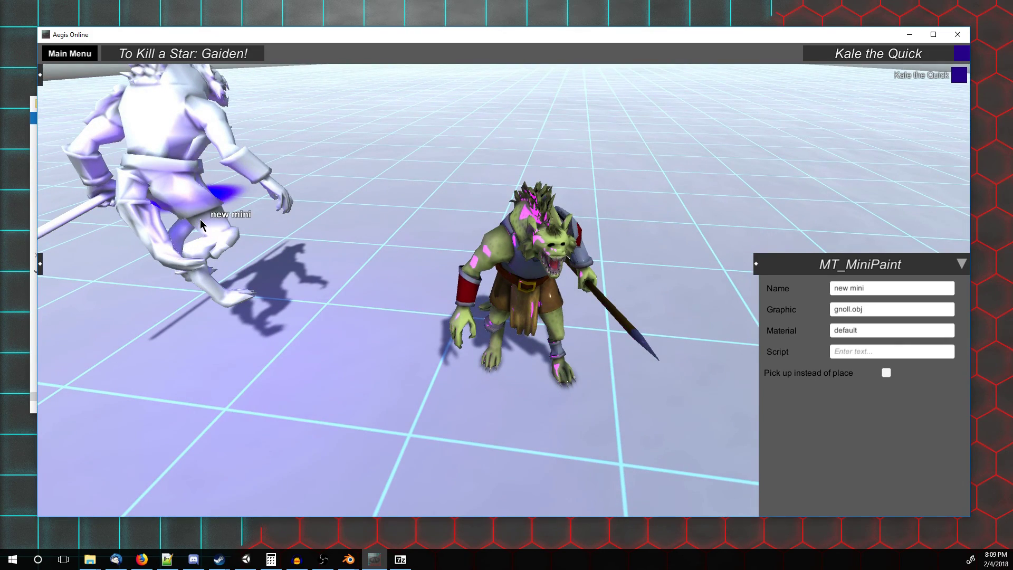
middle_drag(201, 222, 382, 233)
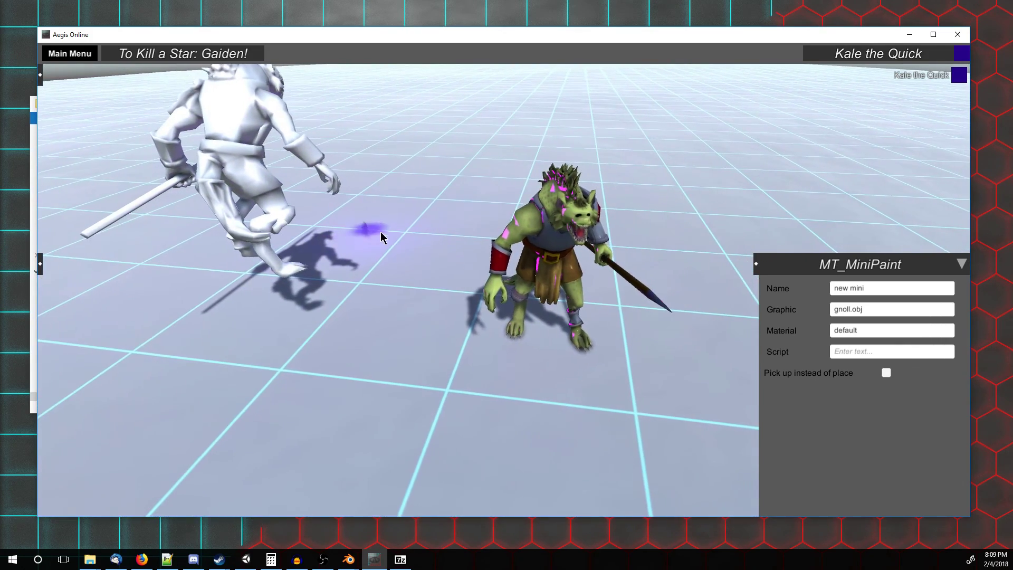
middle_drag(470, 224, 605, 265)
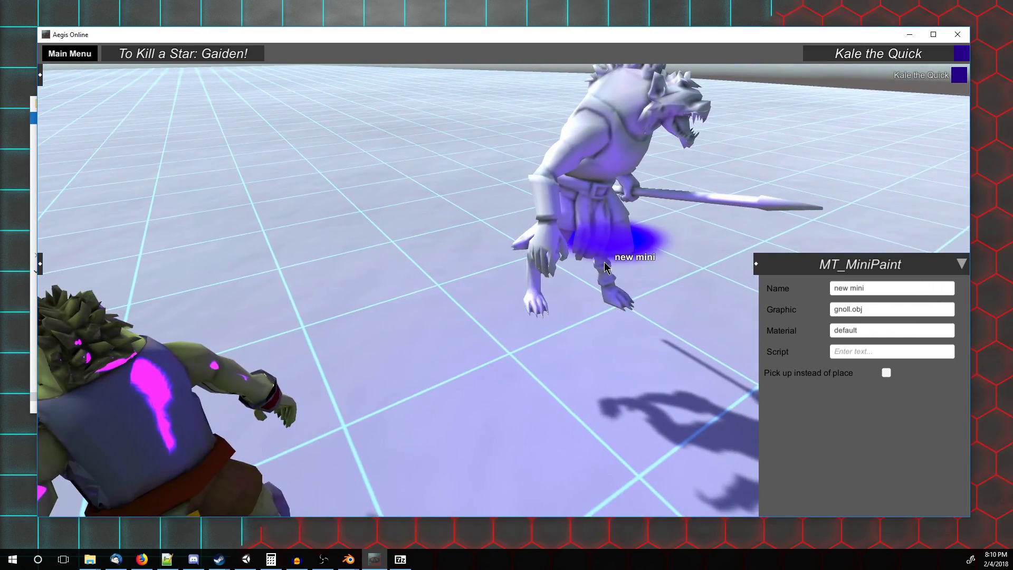
scroll(605, 265, up, 2)
key(d)
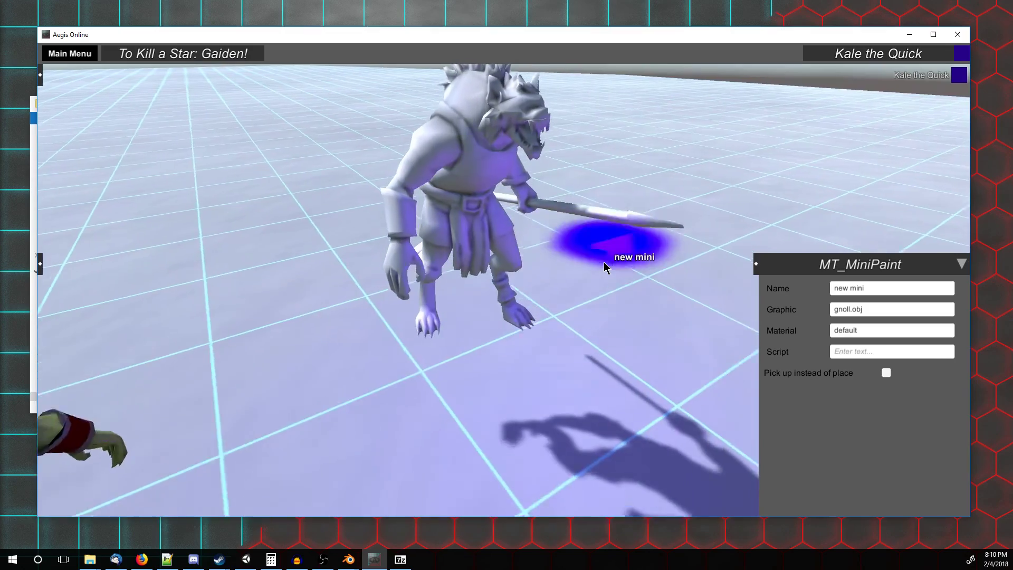
key(w)
key(s)
middle_drag(601, 267, 429, 255)
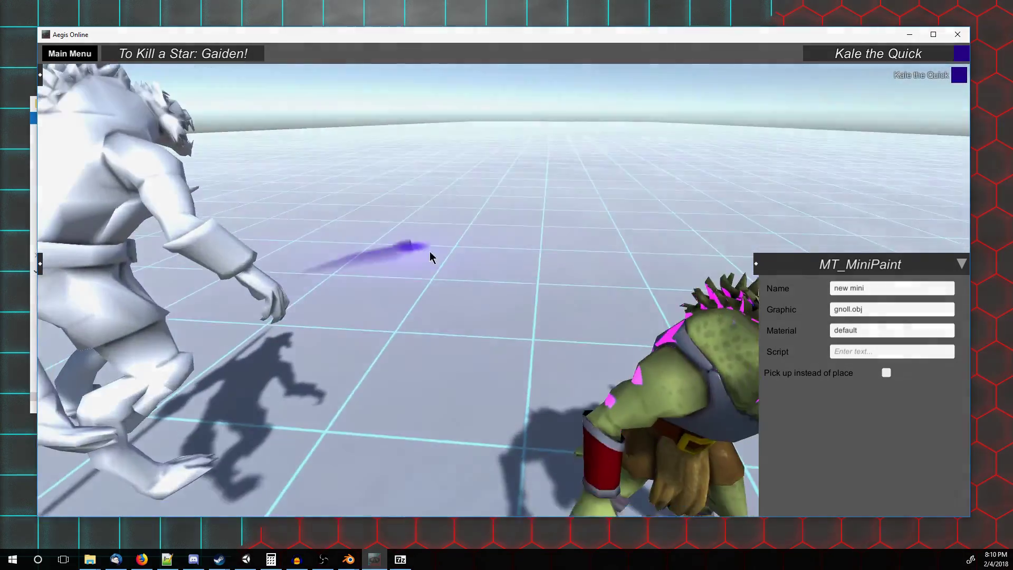
key(s)
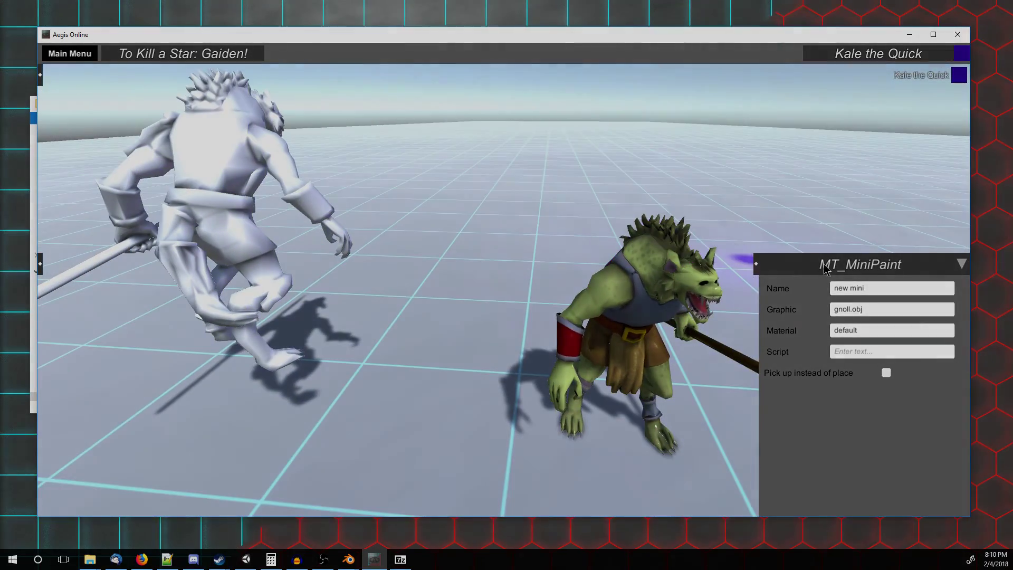
Change the active tool mode from MT_MiniPaint to MT_Play
click(827, 269)
click(810, 280)
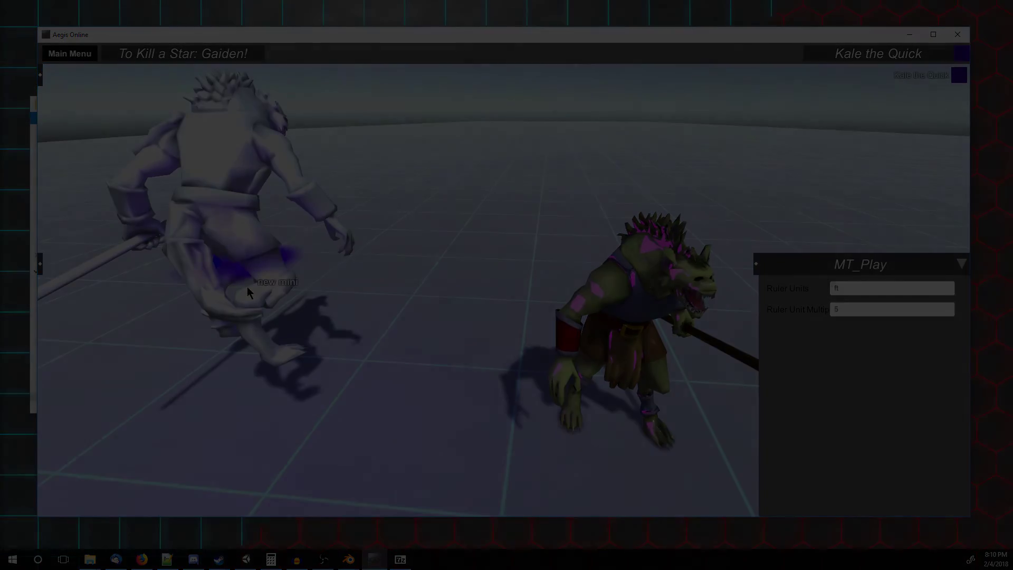